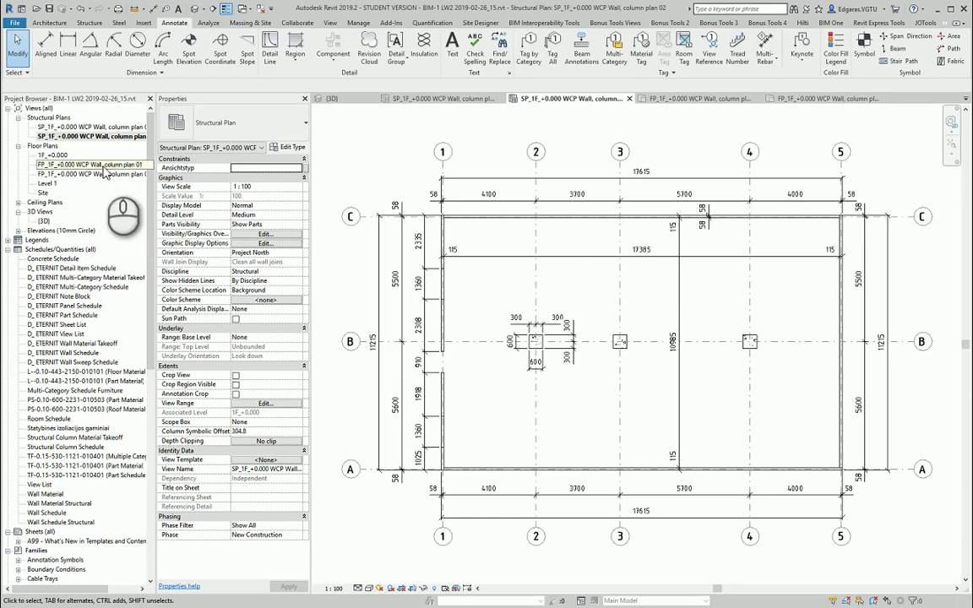
# Open the 'FP_1F_+0.000 WCP Wall, column plan 02' floor plan and centre the building in view.
pyautogui.doubleClick(101, 165)
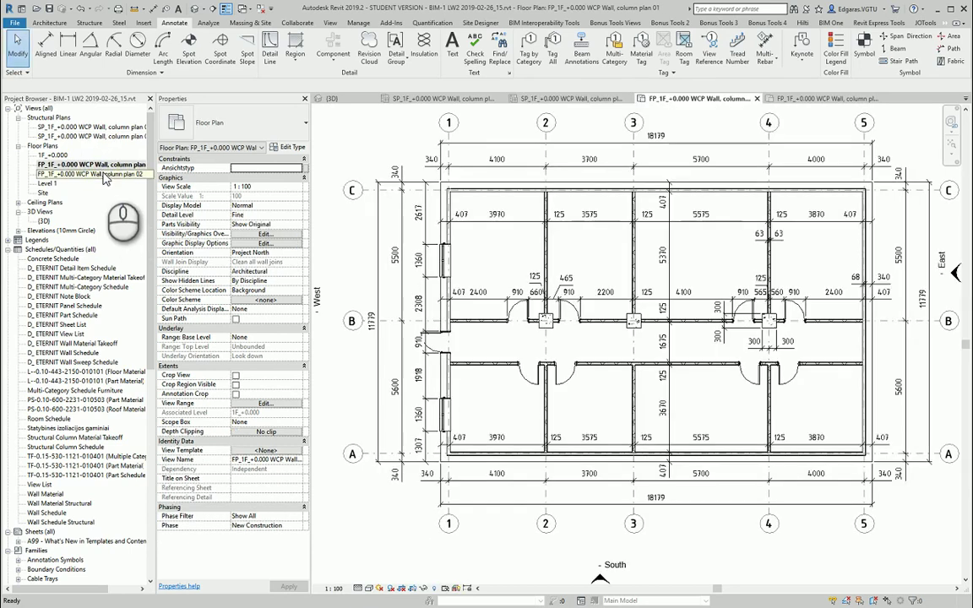
pyautogui.moveTo(710, 243); pyautogui.dragTo(700, 264, button='middle')
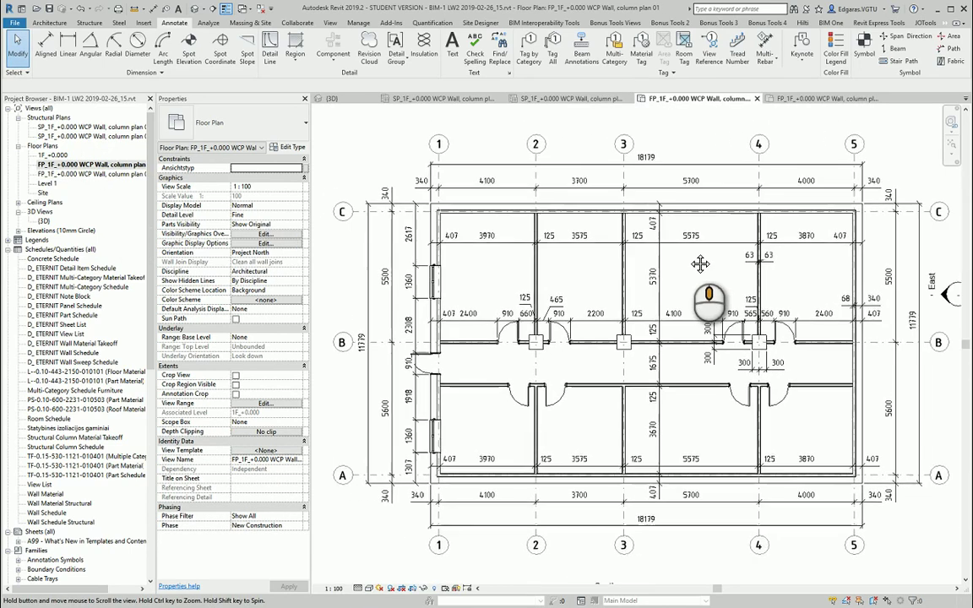
pyautogui.click(72, 166)
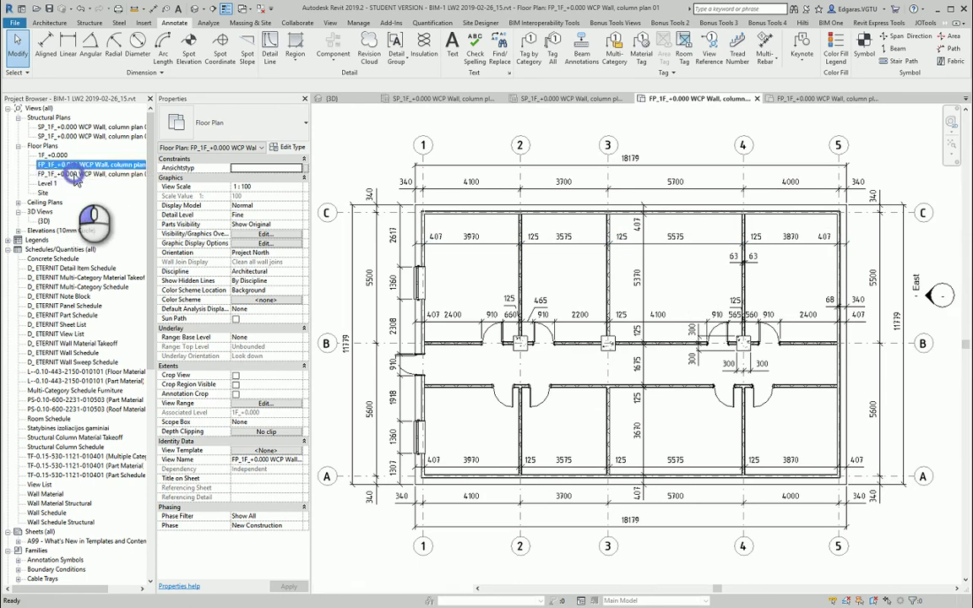
pyautogui.doubleClick(75, 175)
pyautogui.scroll(-3, 488, 326)
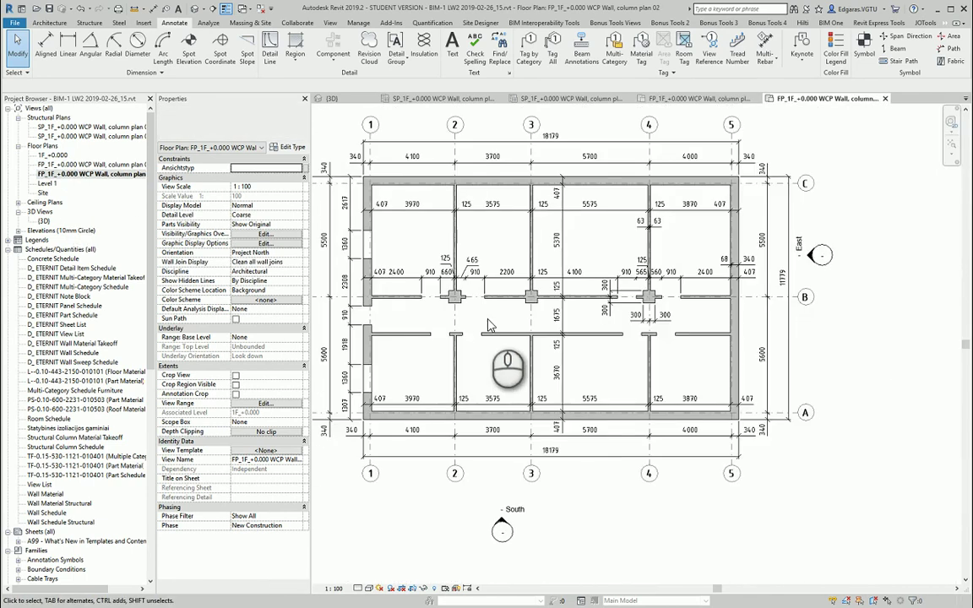
pyautogui.moveTo(488, 325); pyautogui.dragTo(518, 354, button='middle')
# Start Tag by Category (TG) and tag the grid-2 column and the next grid-B column with their sizes.
pyautogui.press('t')
pyautogui.press('g')
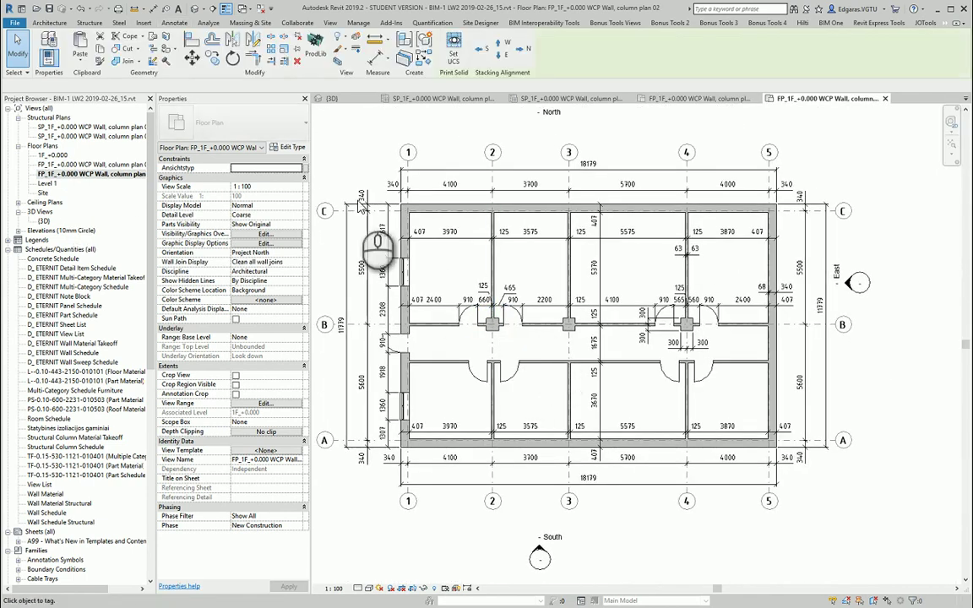
pyautogui.scroll(3, 473, 329)
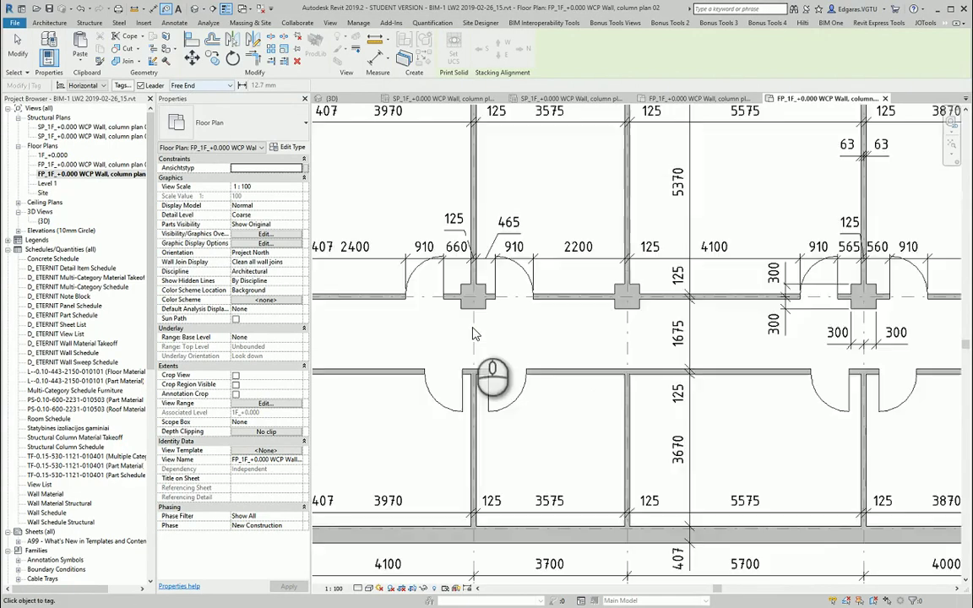
pyautogui.scroll(3, 464, 303)
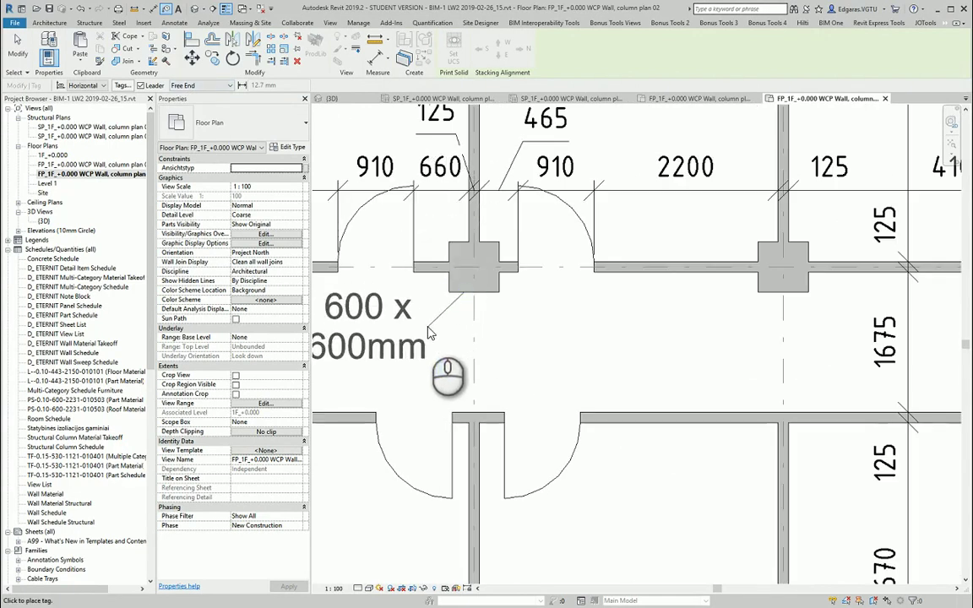
pyautogui.click(428, 326)
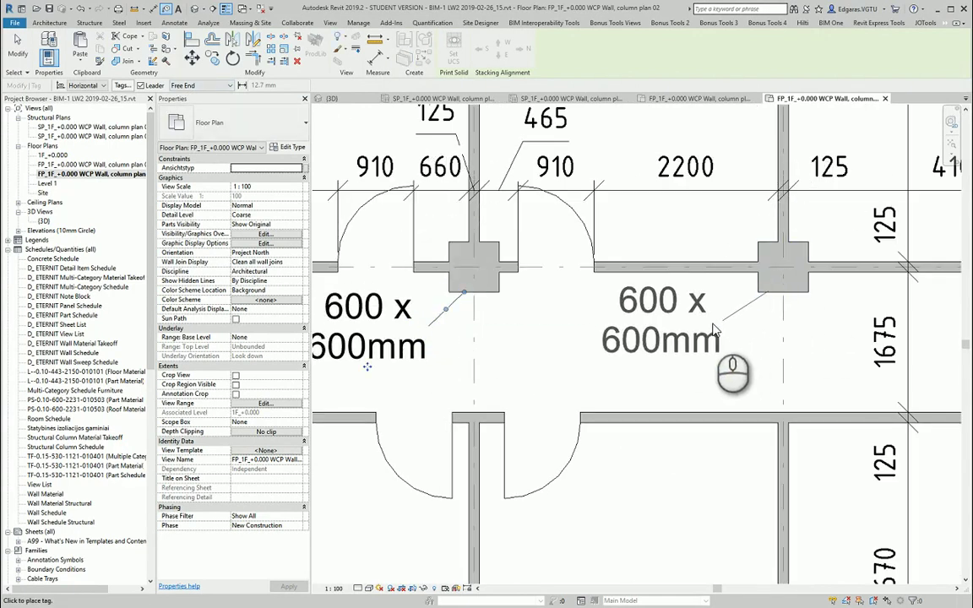
pyautogui.click(710, 326)
# Tag the column near grid 4 with its 600 x 600mm size.
pyautogui.moveTo(814, 336); pyautogui.dragTo(447, 346, button='middle')
pyautogui.scroll(-1, 581, 306)
pyautogui.moveTo(786, 311); pyautogui.dragTo(574, 309, button='middle')
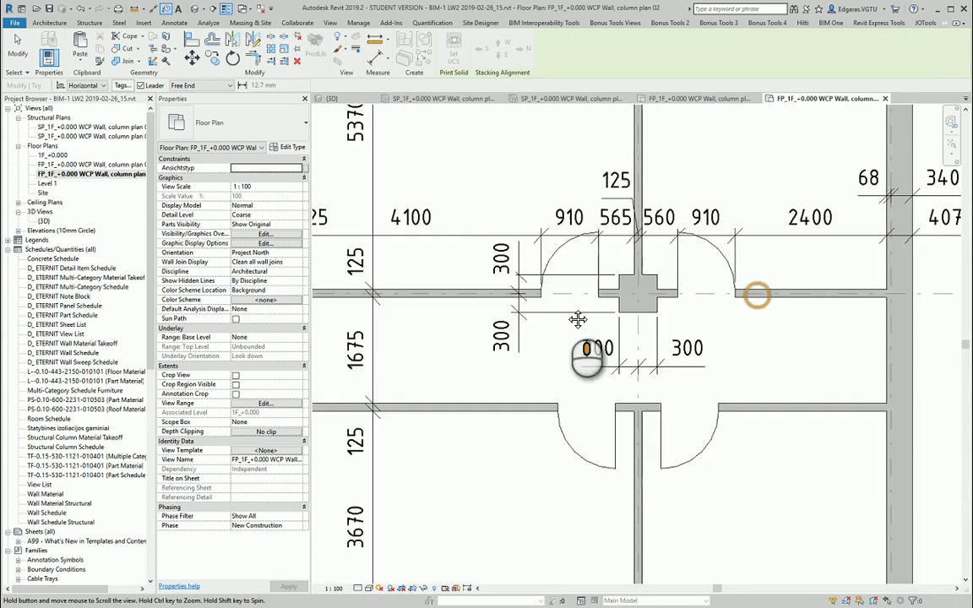
pyautogui.click(702, 346)
pyautogui.scroll(-2, 743, 364)
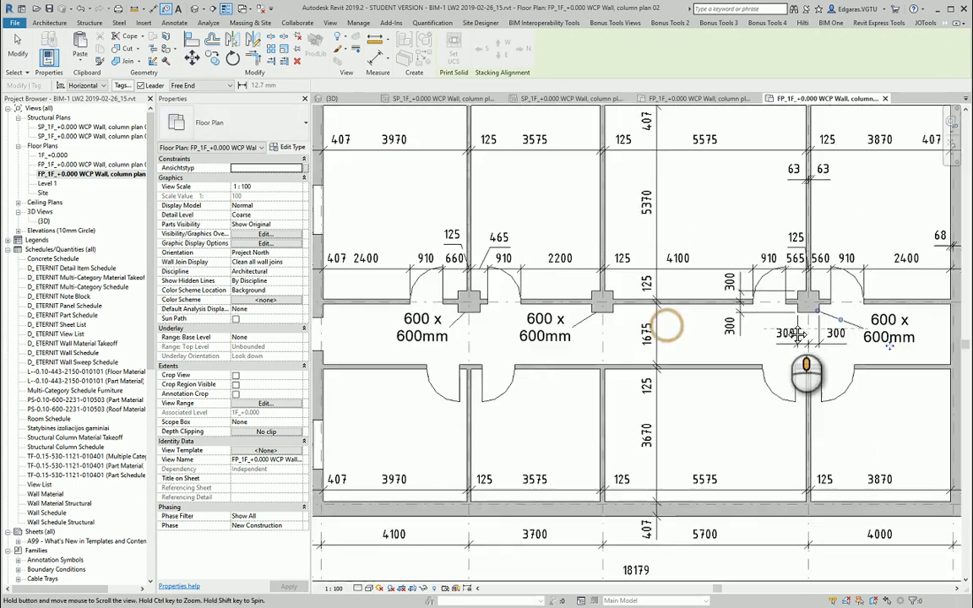
pyautogui.moveTo(574, 388); pyautogui.dragTo(623, 315, button='middle')
pyautogui.scroll(3, 579, 295)
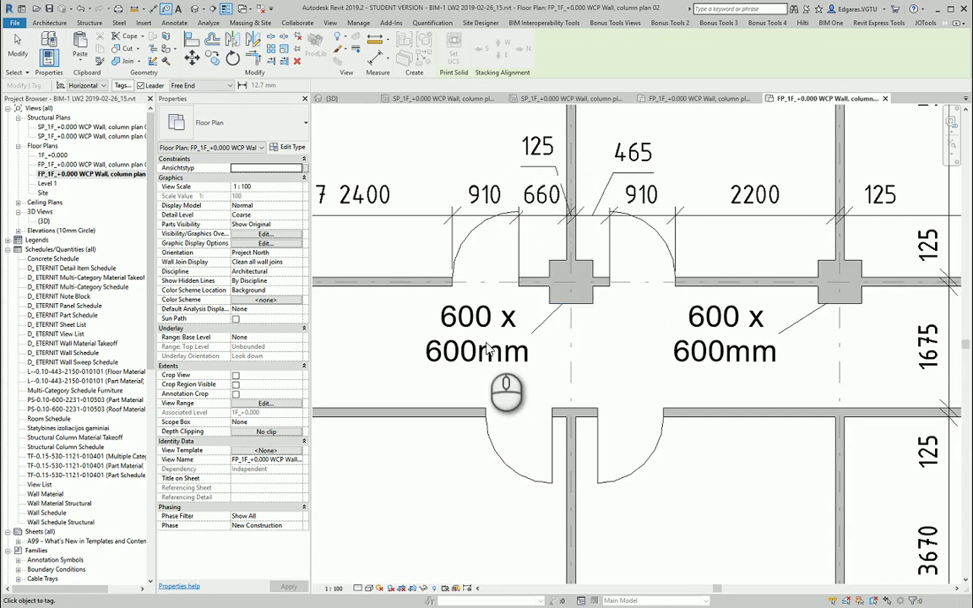
pyautogui.scroll(-1, 495, 363)
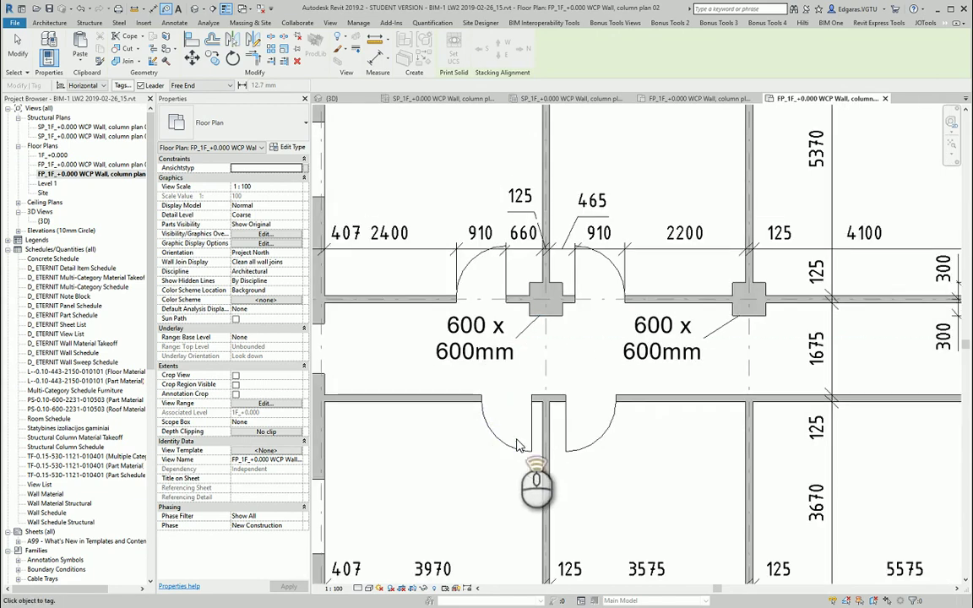
pyautogui.scroll(2, 492, 417)
# With leaders off, tag doors 11, 12, 15, 16 and 10 and the left-wall windows.
pyautogui.click(140, 85)
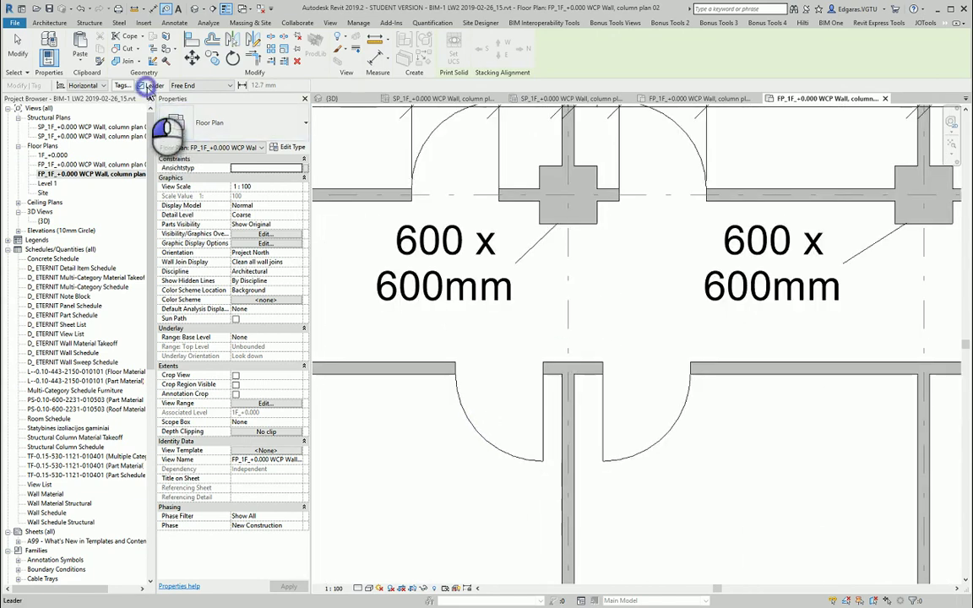
pyautogui.click(501, 395)
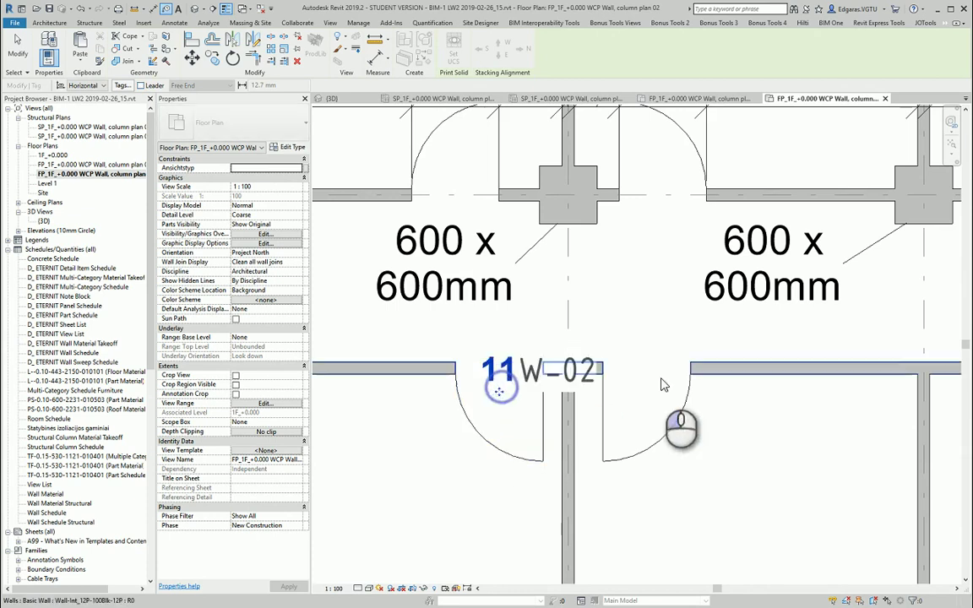
pyautogui.click(651, 382)
pyautogui.scroll(-2, 650, 380)
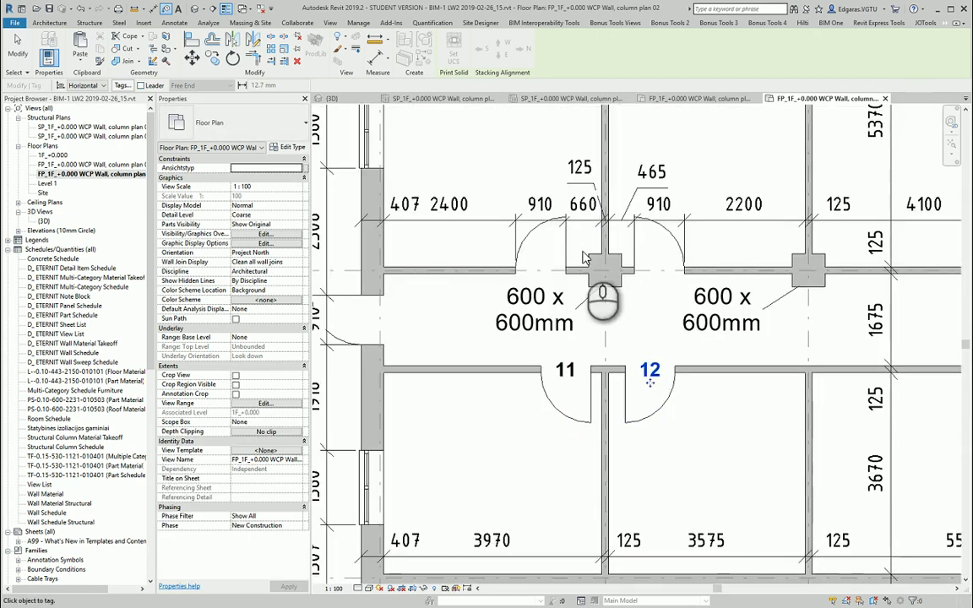
pyautogui.click(545, 271)
pyautogui.click(671, 257)
pyautogui.scroll(-1, 672, 267)
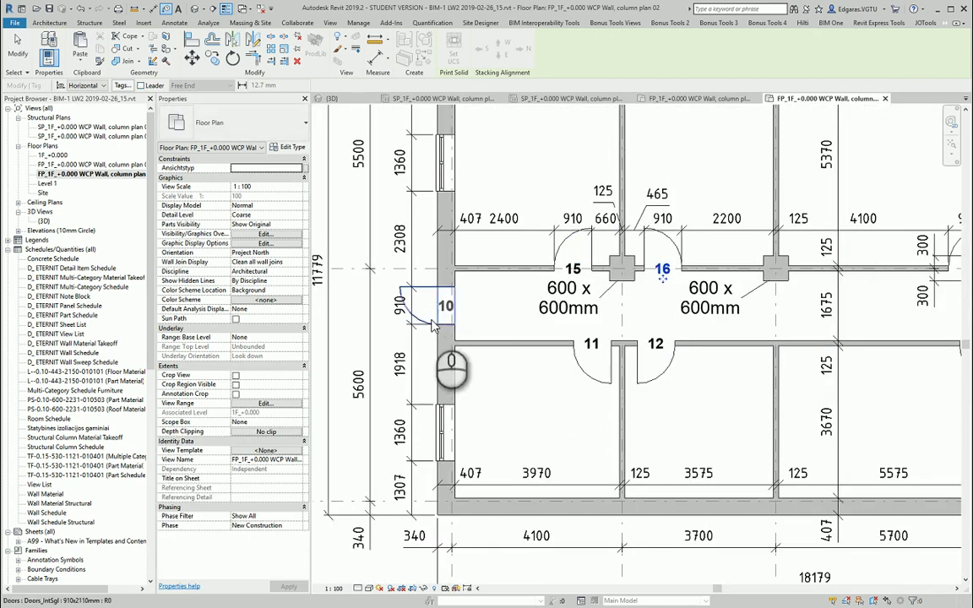
pyautogui.click(432, 326)
pyautogui.click(445, 433)
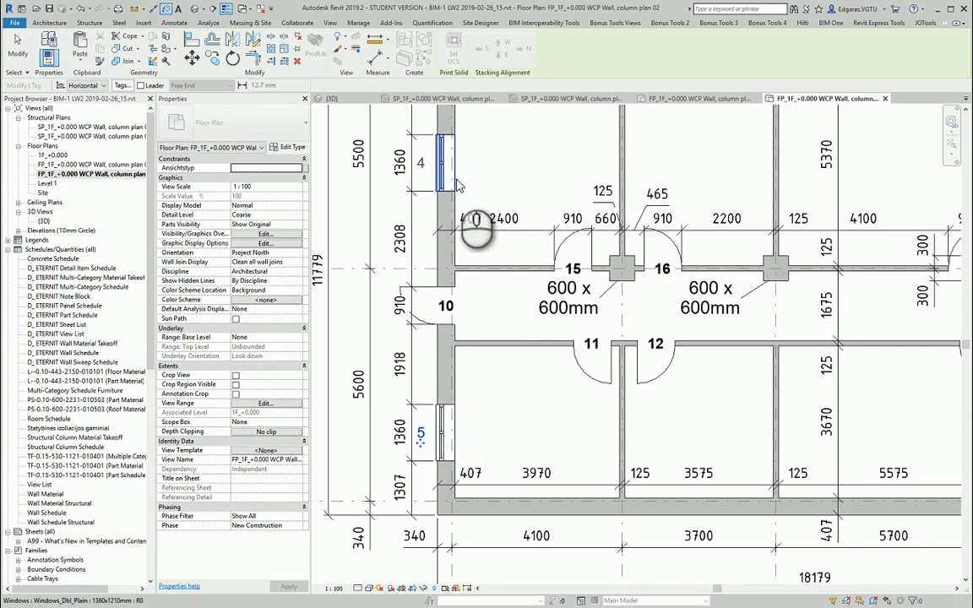
# Tag the east-end doors 13, 14, 18 and 17.
pyautogui.moveTo(456, 178); pyautogui.dragTo(575, 387, button='middle')
pyautogui.scroll(3, 667, 371)
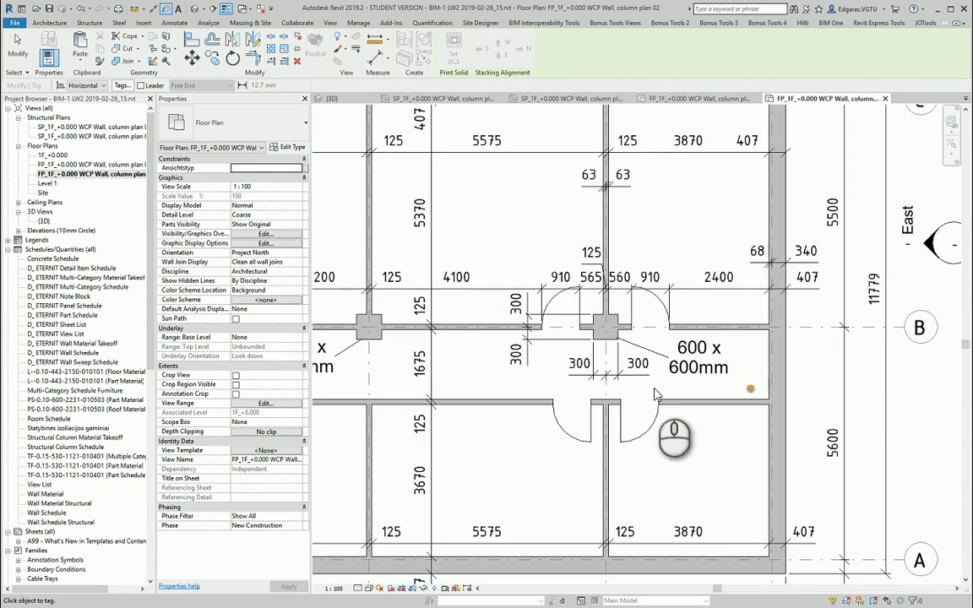
pyautogui.click(576, 440)
pyautogui.click(639, 403)
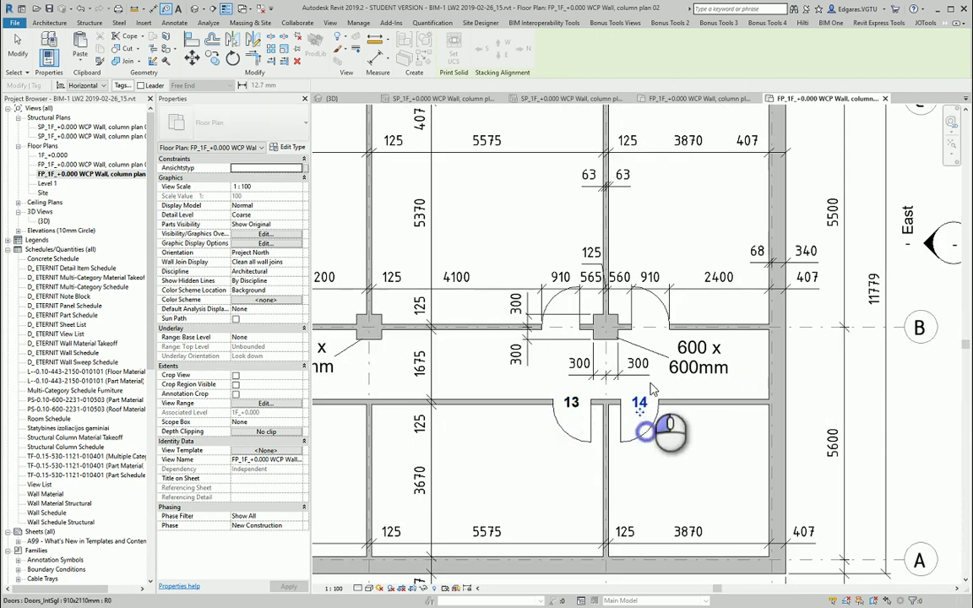
pyautogui.click(650, 327)
pyautogui.click(562, 330)
pyautogui.moveTo(560, 331); pyautogui.dragTo(772, 278, button='middle')
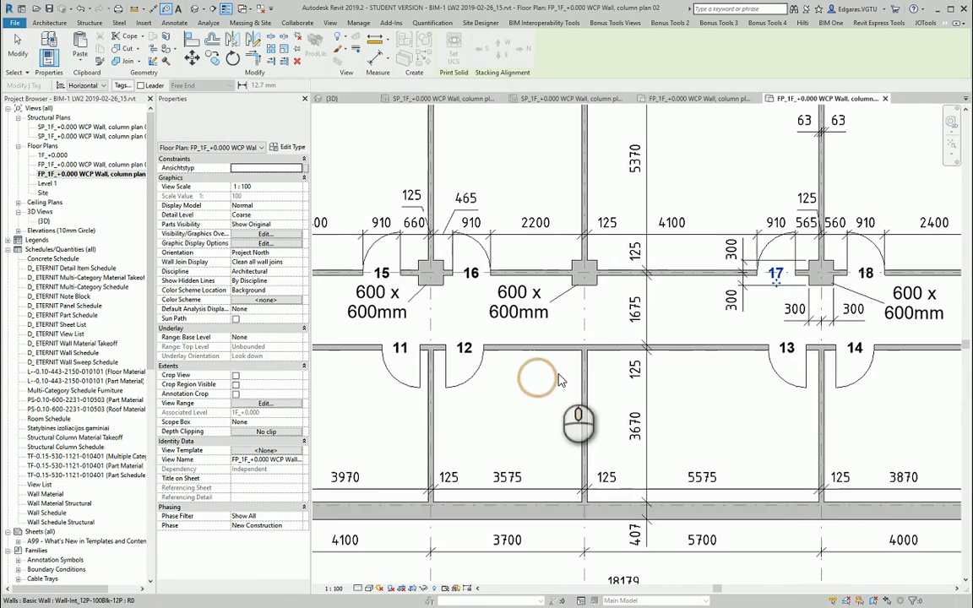
# Tag two interior walls W-02, the bottom and top exterior walls W-01, and the middle vertical wall W-02.
pyautogui.moveTo(482, 391); pyautogui.dragTo(617, 374, button='middle')
pyautogui.click(617, 374)
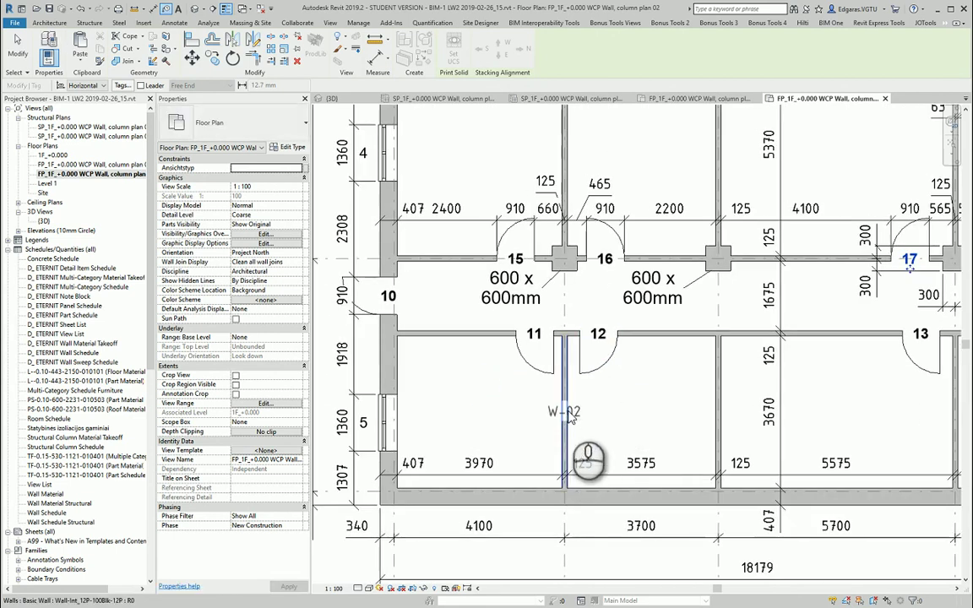
pyautogui.click(571, 418)
pyautogui.click(688, 340)
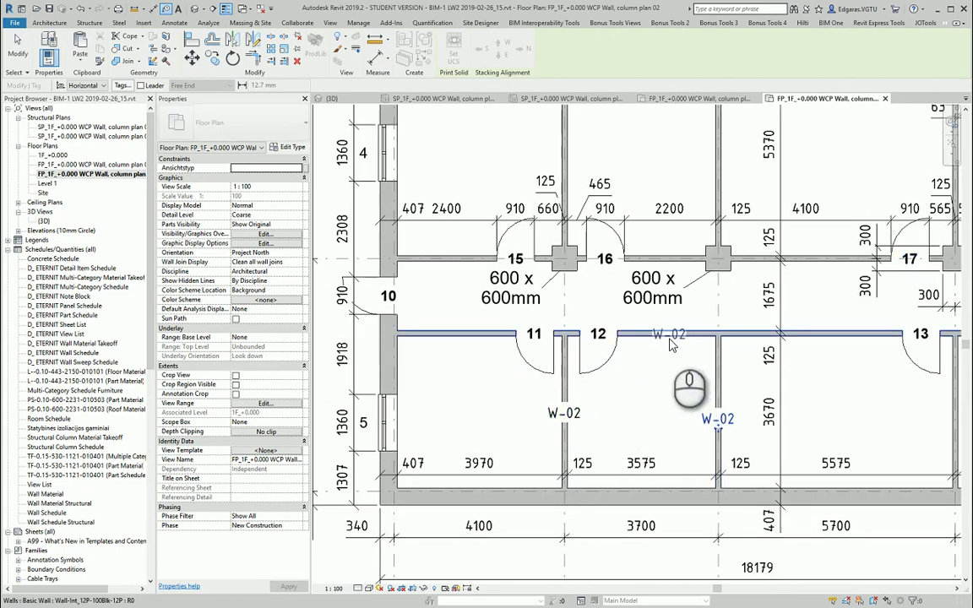
pyautogui.click(494, 504)
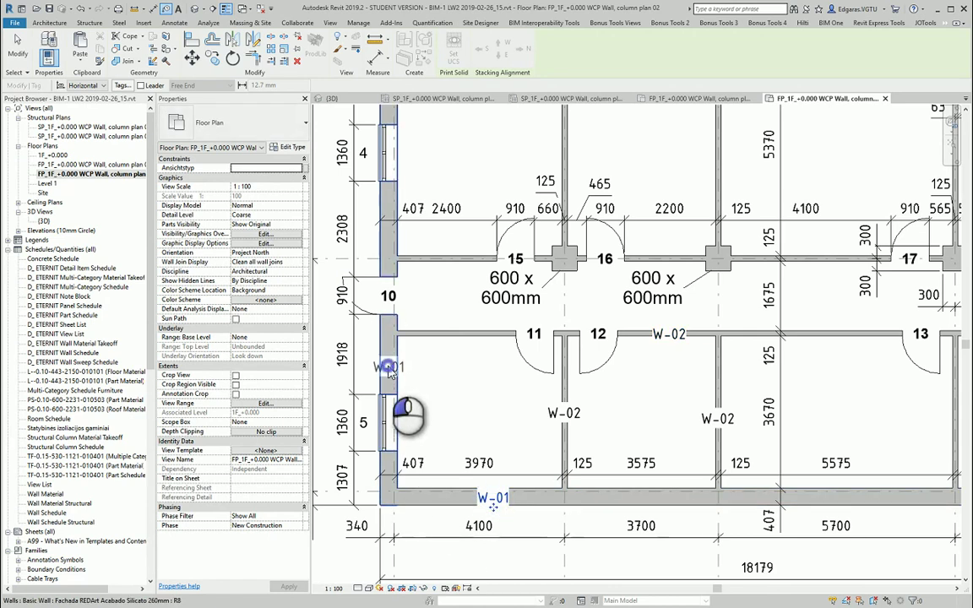
pyautogui.keyDown('ctrl'); pyautogui.scroll(5, 473, 337); pyautogui.keyUp('ctrl')
pyautogui.click(531, 222)
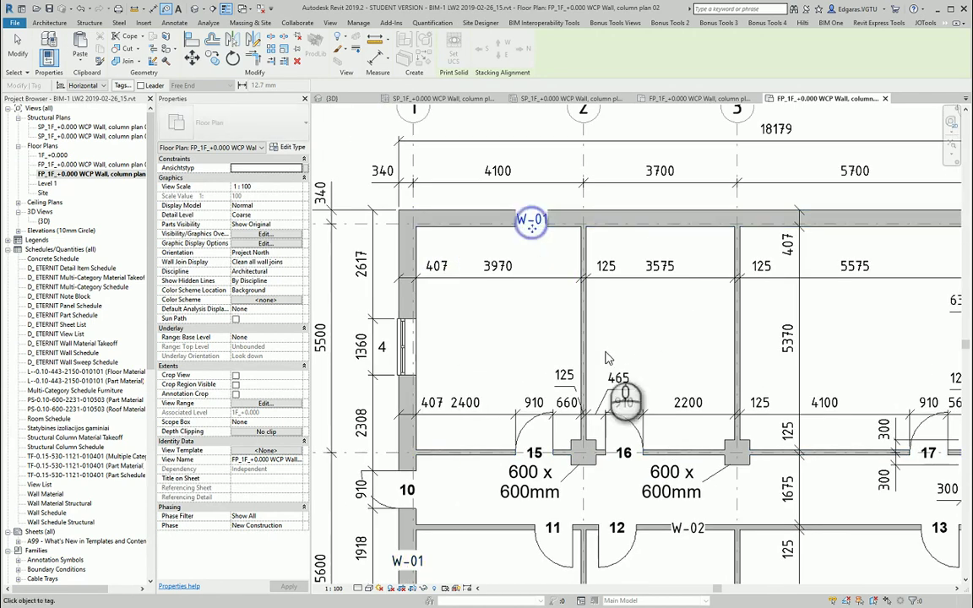
pyautogui.click(583, 331)
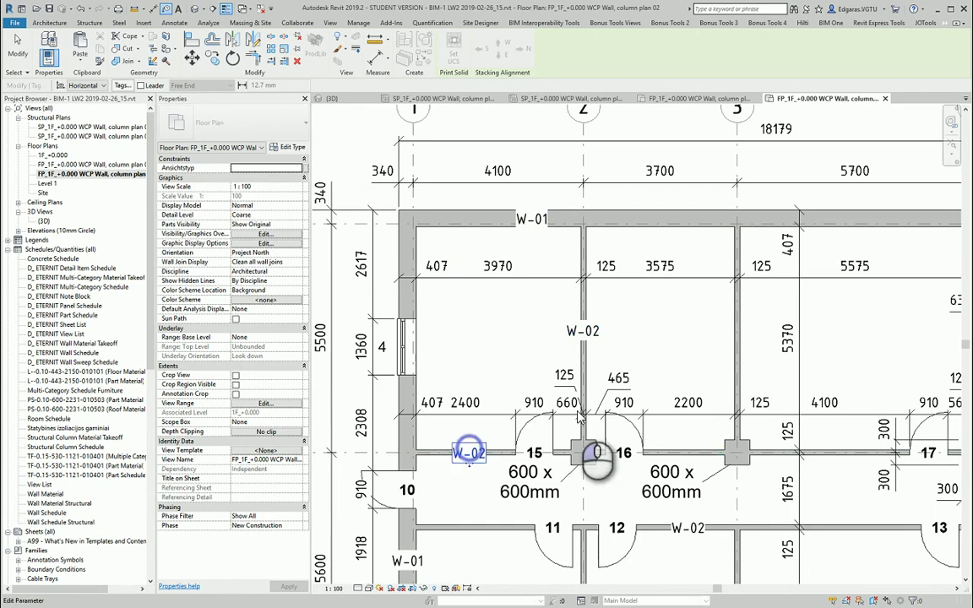
# Tag the remaining eastern and western interior walls with W-02.
pyautogui.moveTo(579, 416); pyautogui.dragTo(343, 362, button='middle')
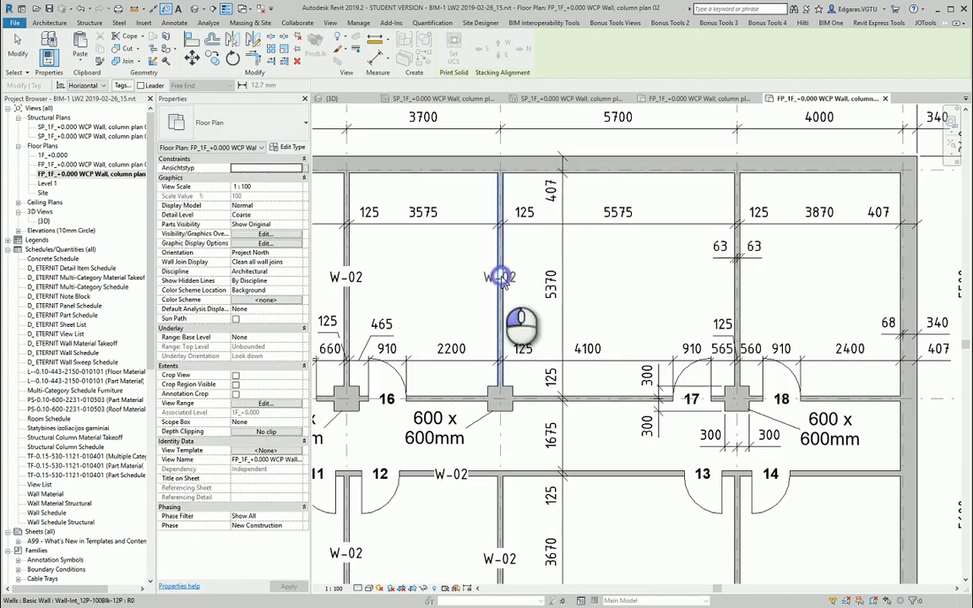
pyautogui.click(501, 280)
pyautogui.click(737, 288)
pyautogui.scroll(-2, 667, 275)
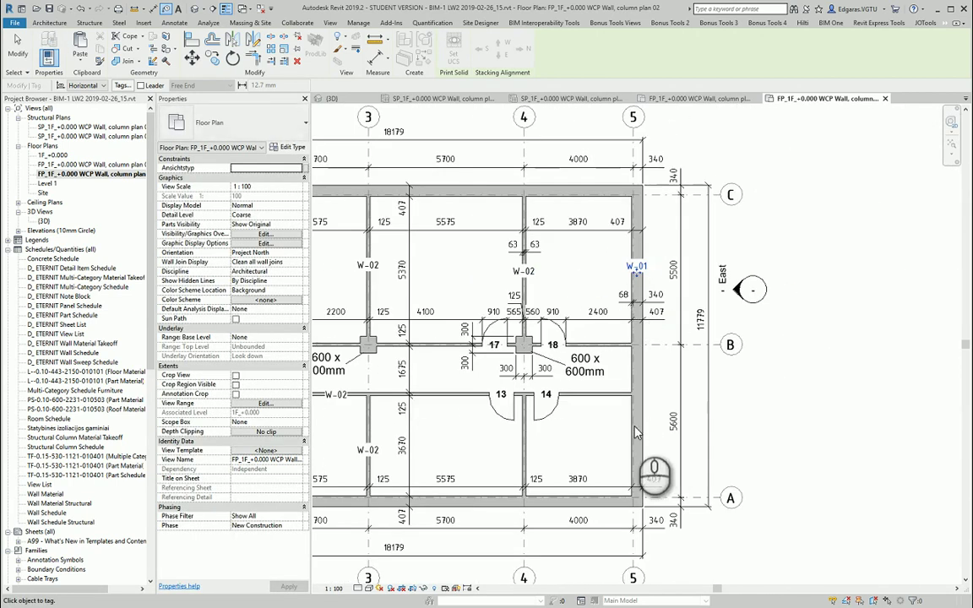
pyautogui.moveTo(595, 405); pyautogui.dragTo(734, 412, button='middle')
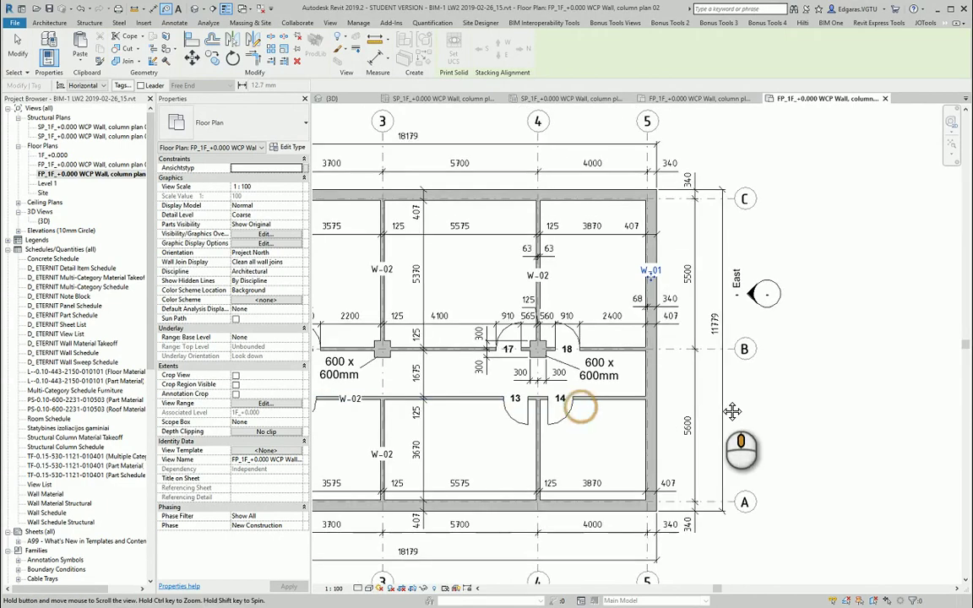
pyautogui.click(668, 441)
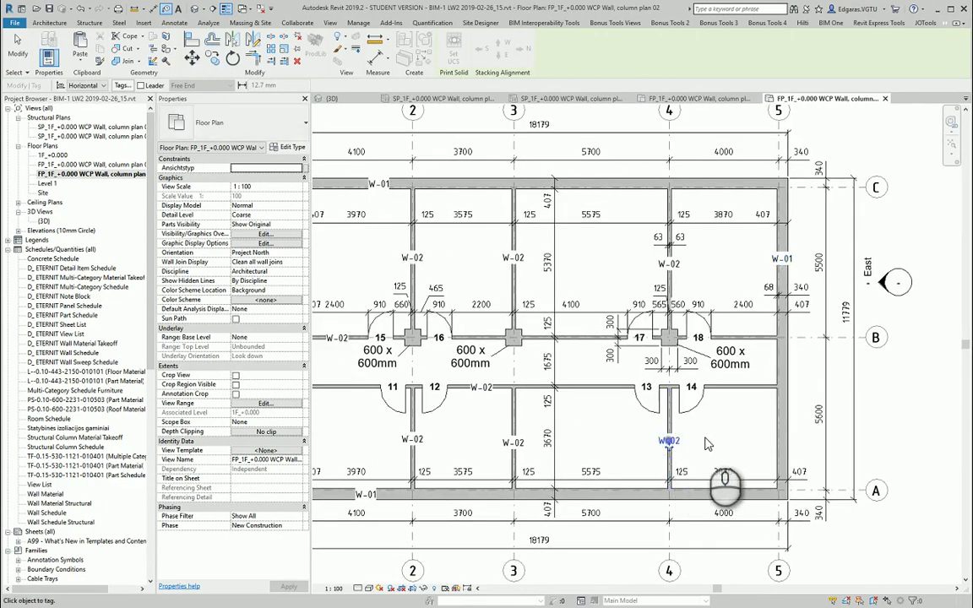
pyautogui.scroll(2, 663, 450)
pyautogui.scroll(-3, 647, 436)
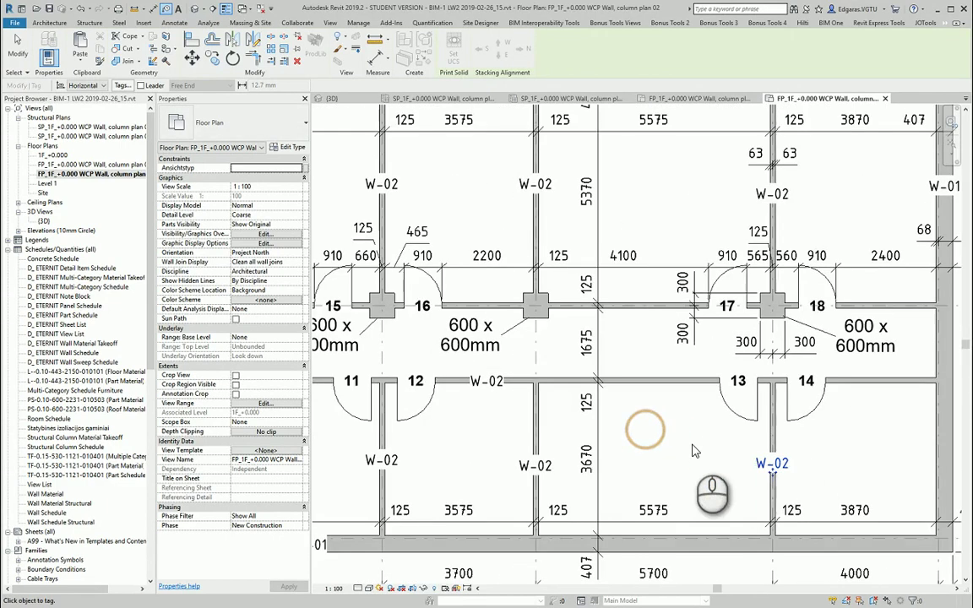
pyautogui.scroll(-2, 695, 452)
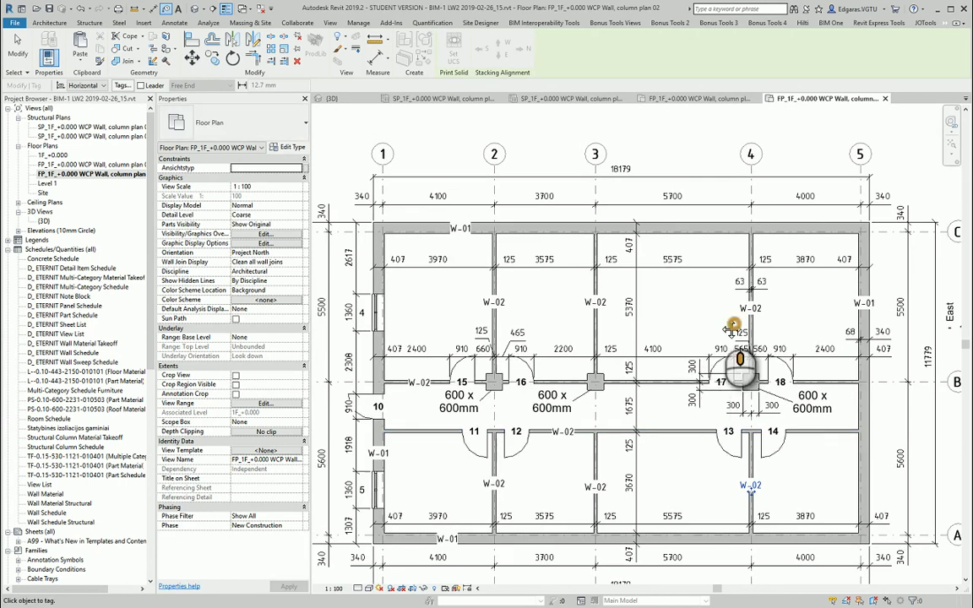
pyautogui.scroll(-1, 583, 439)
pyautogui.scroll(3, 512, 355)
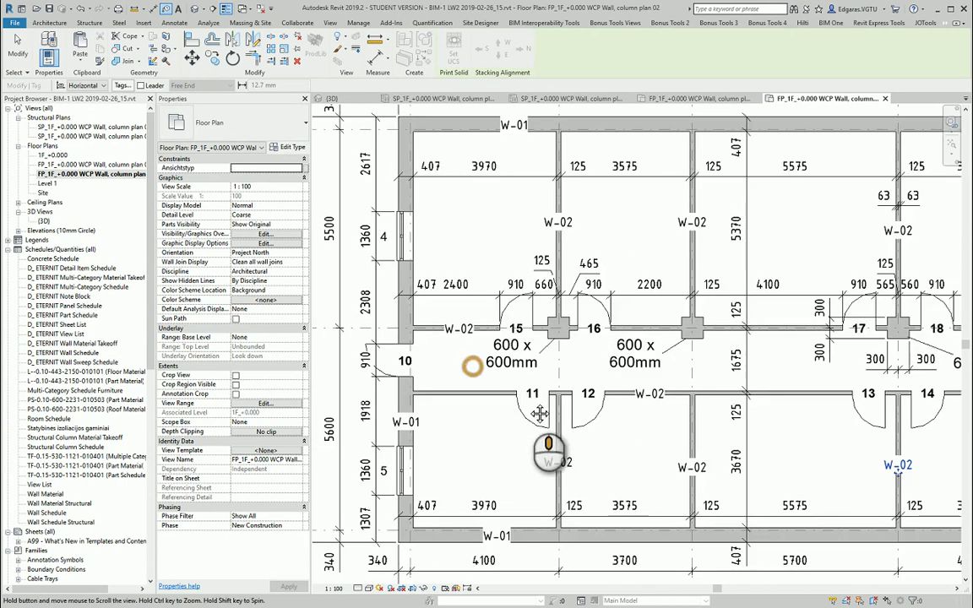
pyautogui.scroll(-2, 541, 405)
pyautogui.scroll(-1, 561, 426)
pyautogui.moveTo(577, 441); pyautogui.dragTo(489, 447, button='middle')
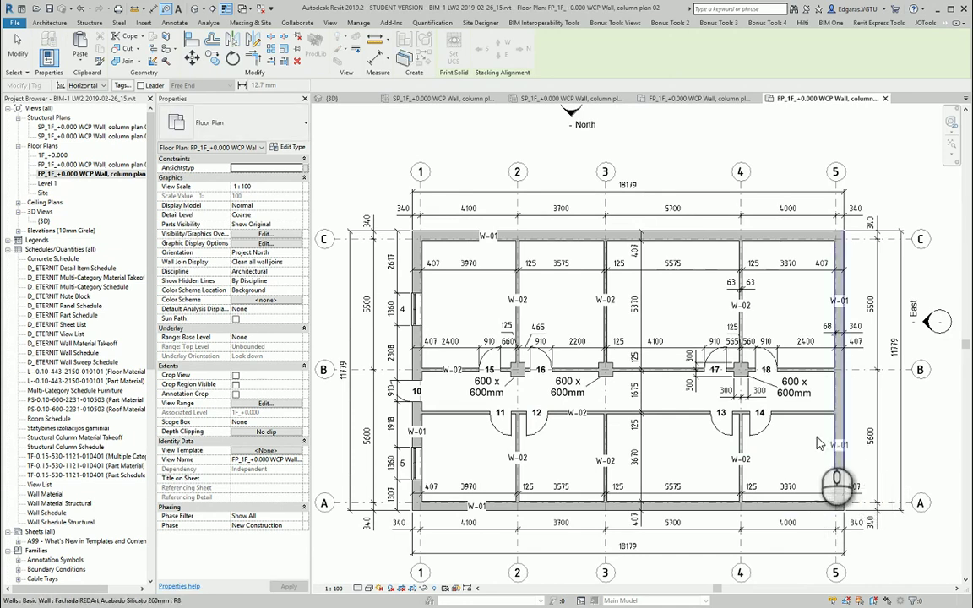
# Exit the Tag tool with Esc and zoom around to check every W-01 and W-02 wall tag.
pyautogui.press('Escape')
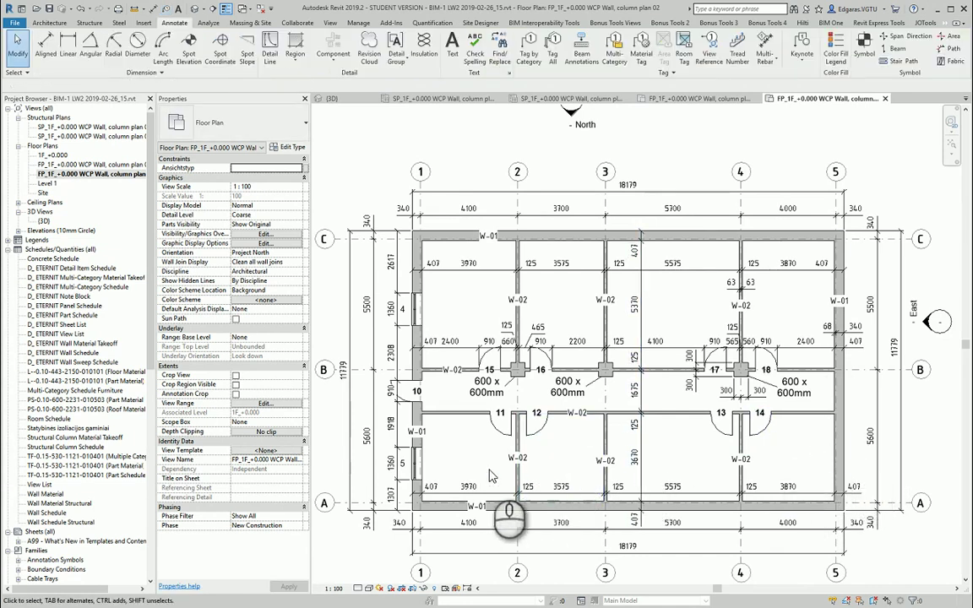
pyautogui.scroll(3, 522, 456)
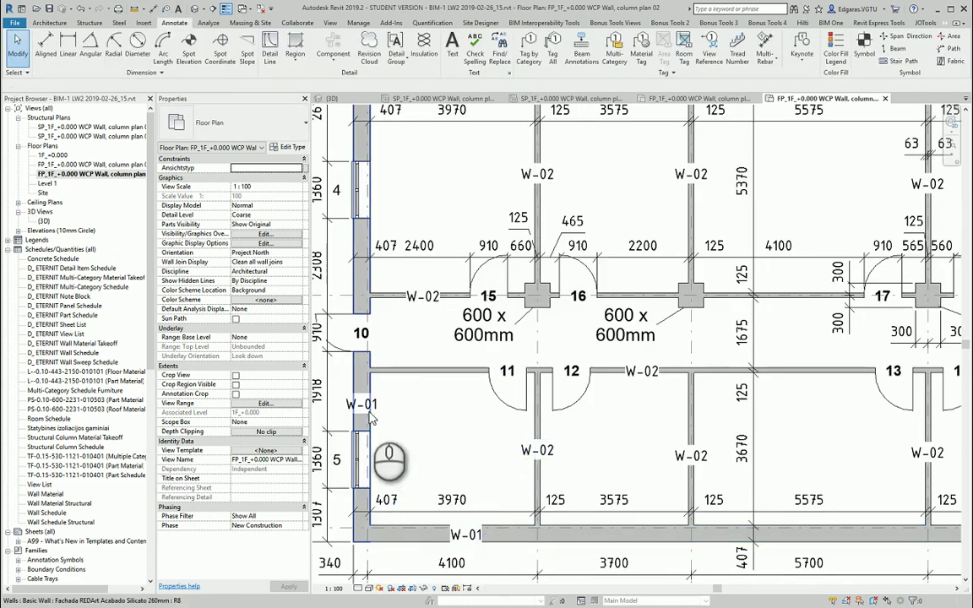
pyautogui.scroll(-1, 374, 351)
pyautogui.scroll(2, 376, 348)
pyautogui.scroll(-1, 404, 343)
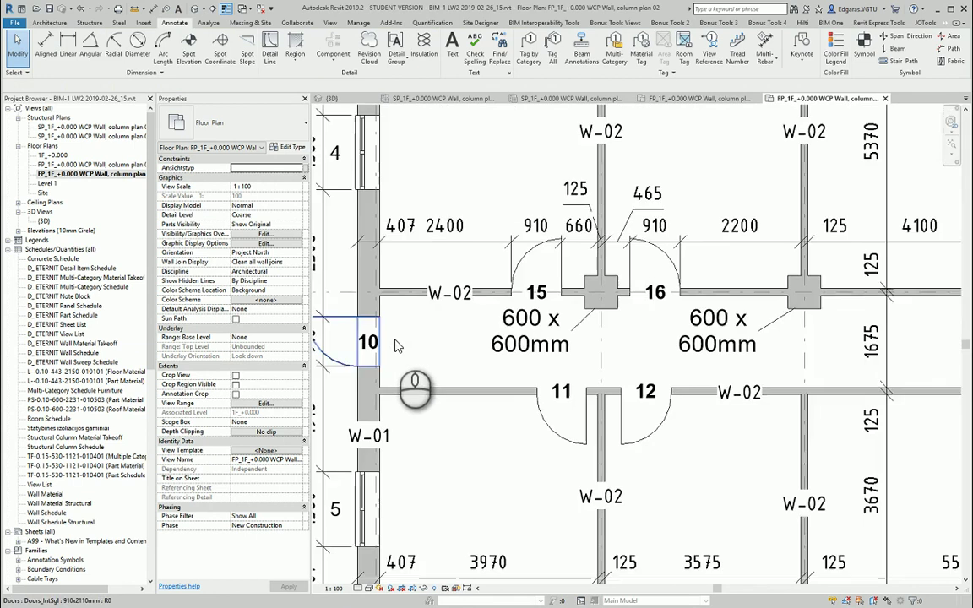
pyautogui.scroll(-1, 404, 343)
pyautogui.scroll(-1, 540, 296)
pyautogui.scroll(-2, 680, 321)
pyautogui.scroll(-1, 704, 334)
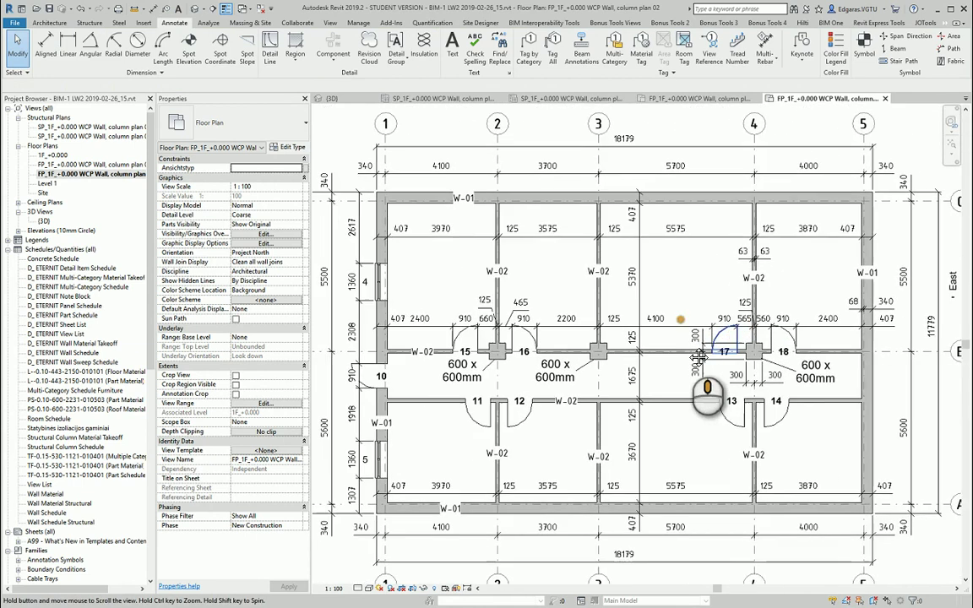
# Select the whole plan and filter it down to Door Tags, Wall Tags and Window Tags only.
pyautogui.scroll(-2, 612, 340)
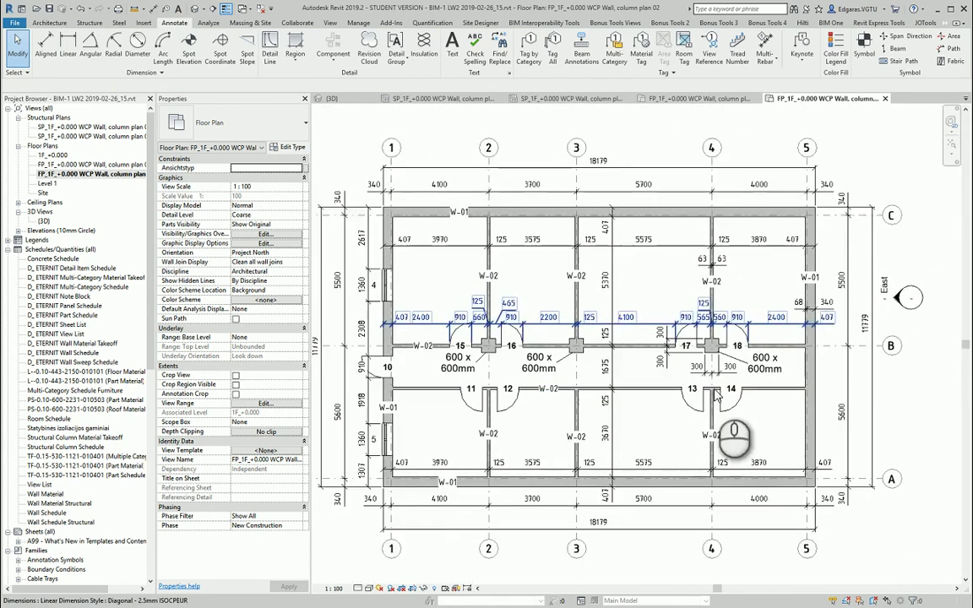
pyautogui.moveTo(885, 517); pyautogui.dragTo(373, 197)
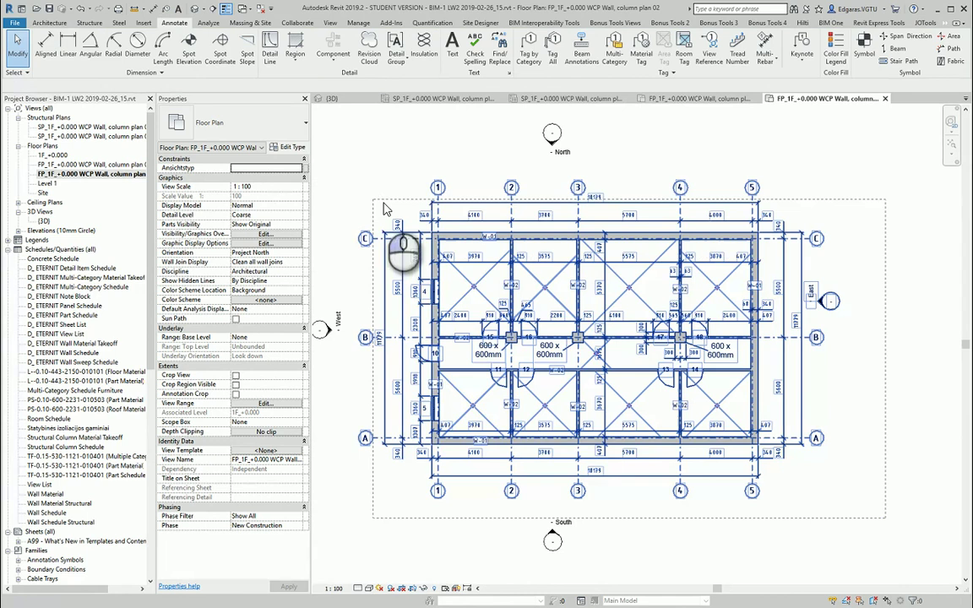
pyautogui.moveTo(431, 152); pyautogui.dragTo(435, 114)
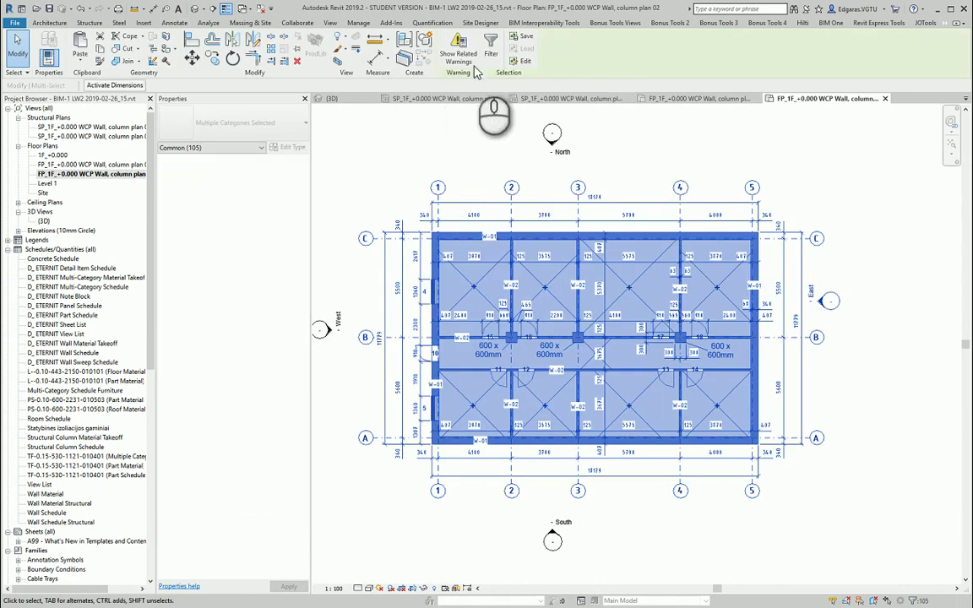
pyautogui.click(489, 55)
pyautogui.click(553, 258)
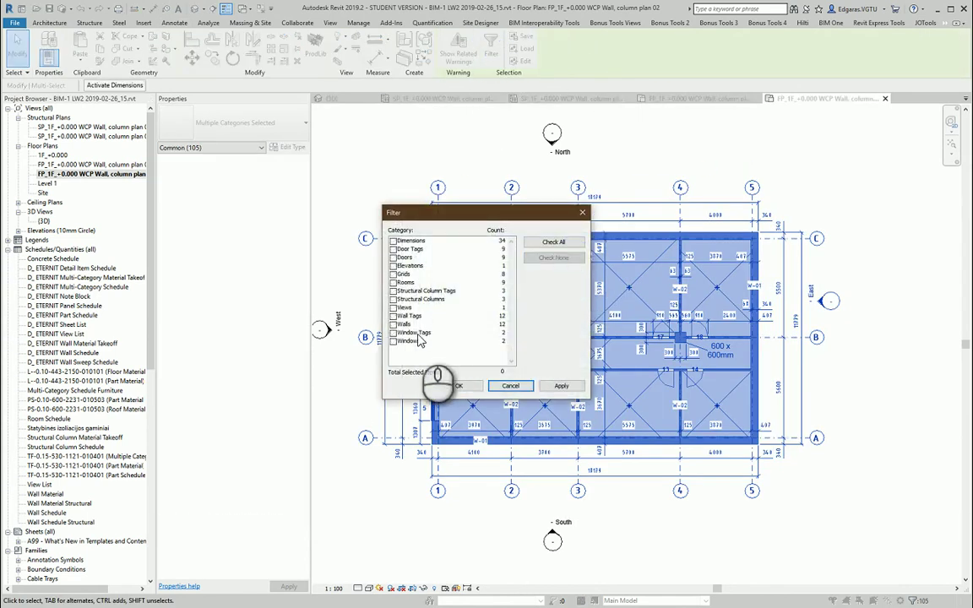
pyautogui.click(417, 316)
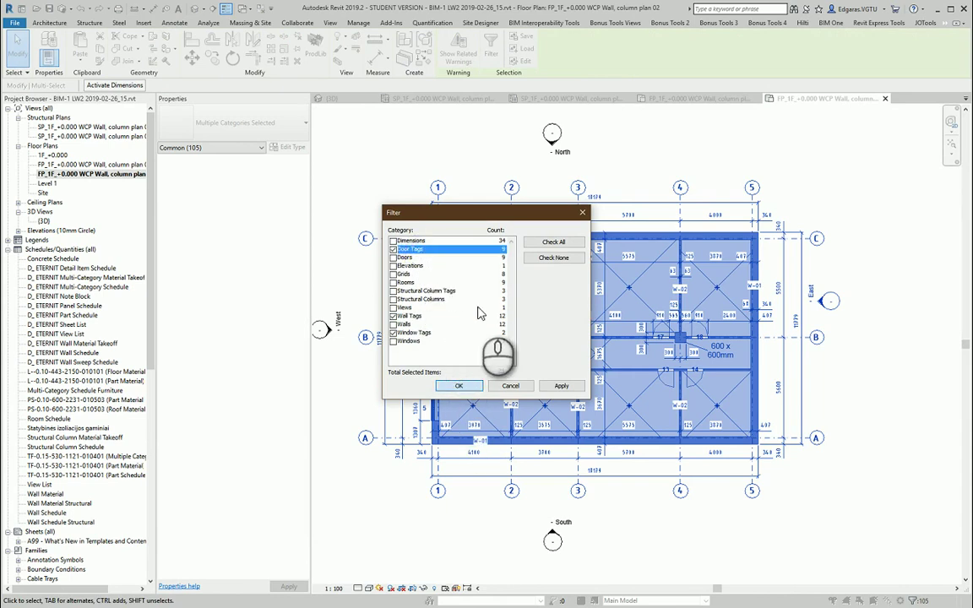
pyautogui.click(458, 385)
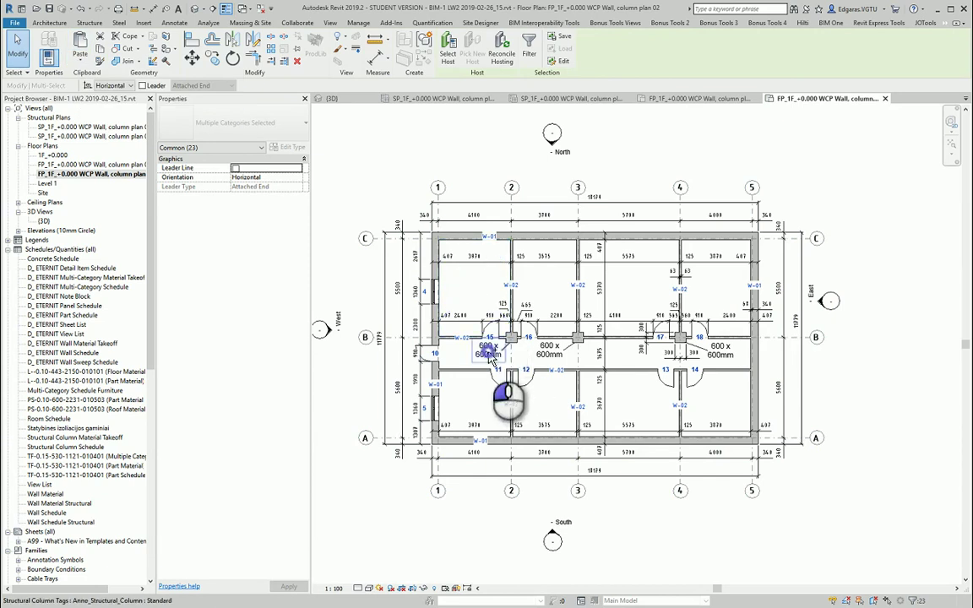
# Add the grid 3 and 4 column tags to the selection and paste everything aligned into the SP_1F structural plan.
pyautogui.keyDown('ctrl'); pyautogui.click(551, 354); pyautogui.keyUp('ctrl')
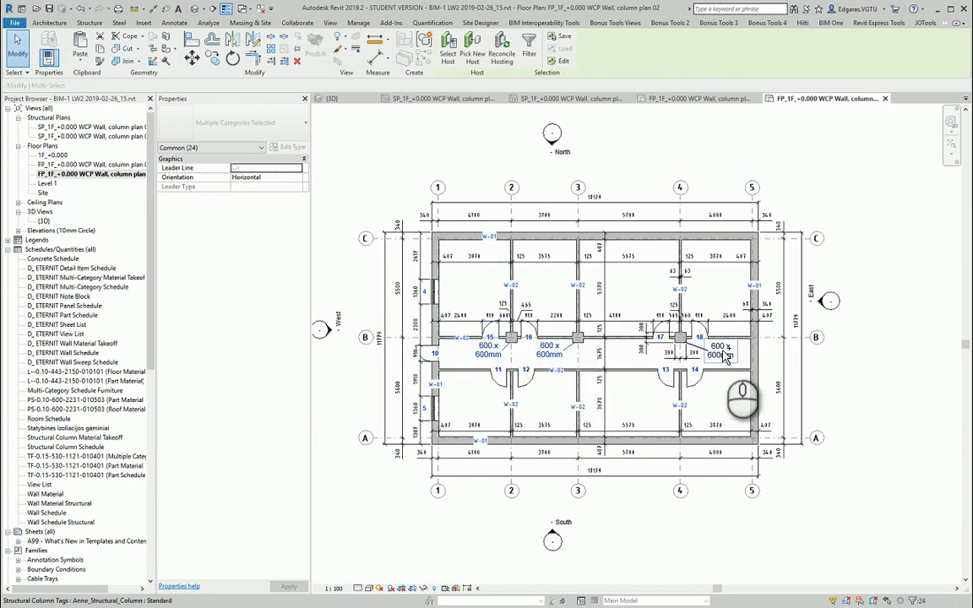
pyautogui.keyDown('ctrl'); pyautogui.click(724, 358); pyautogui.keyUp('ctrl')
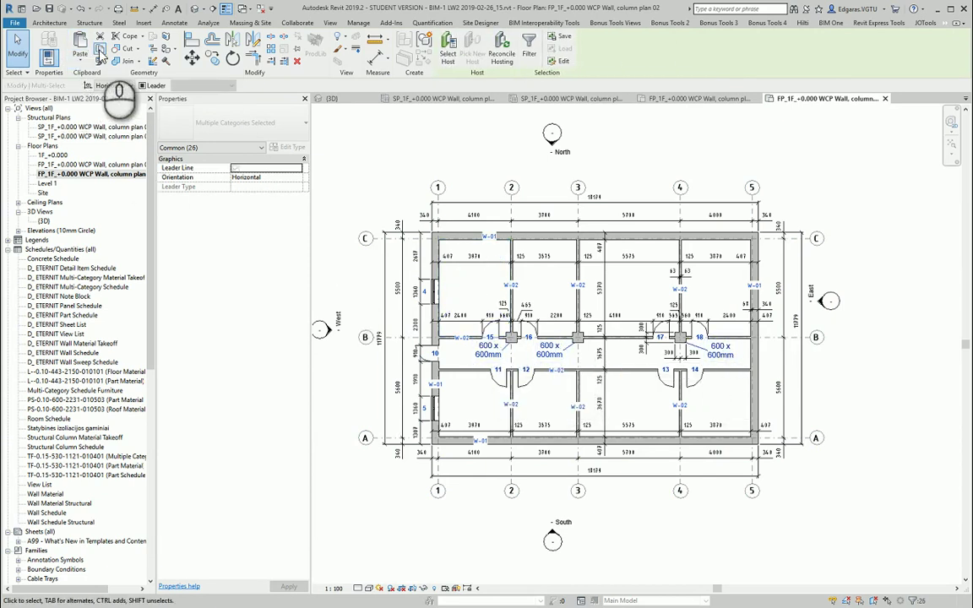
pyautogui.click(100, 52)
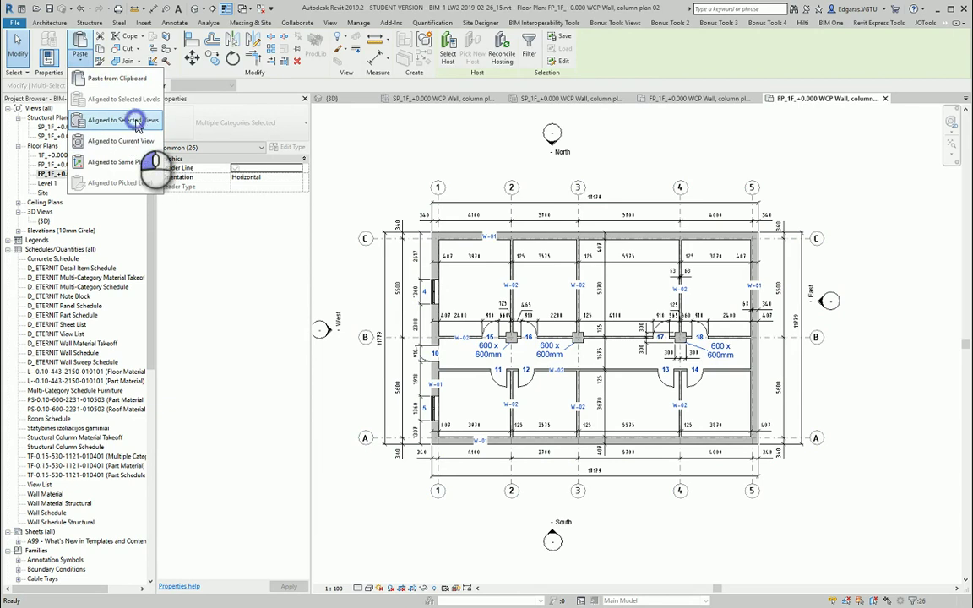
pyautogui.click(136, 121)
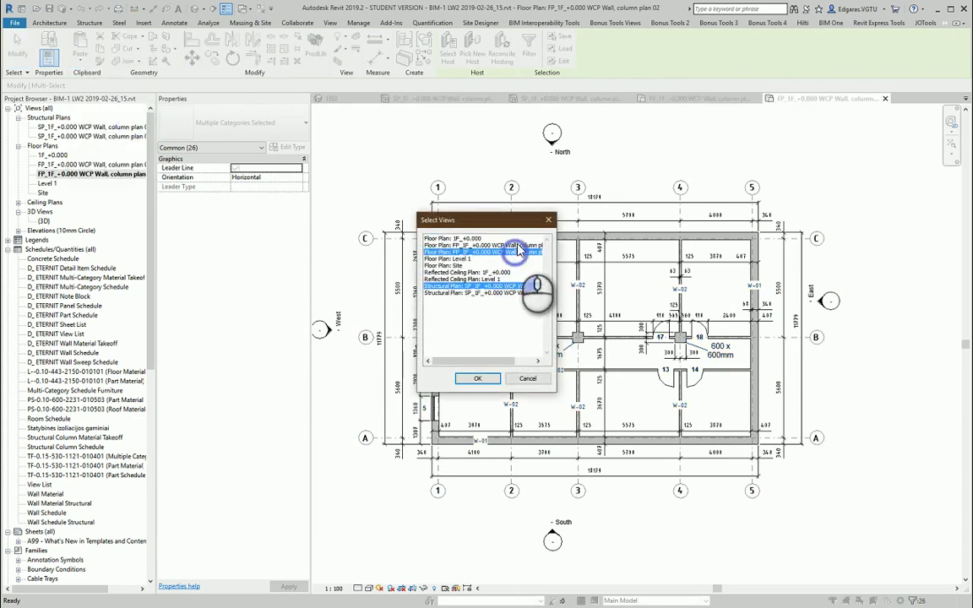
pyautogui.click(478, 379)
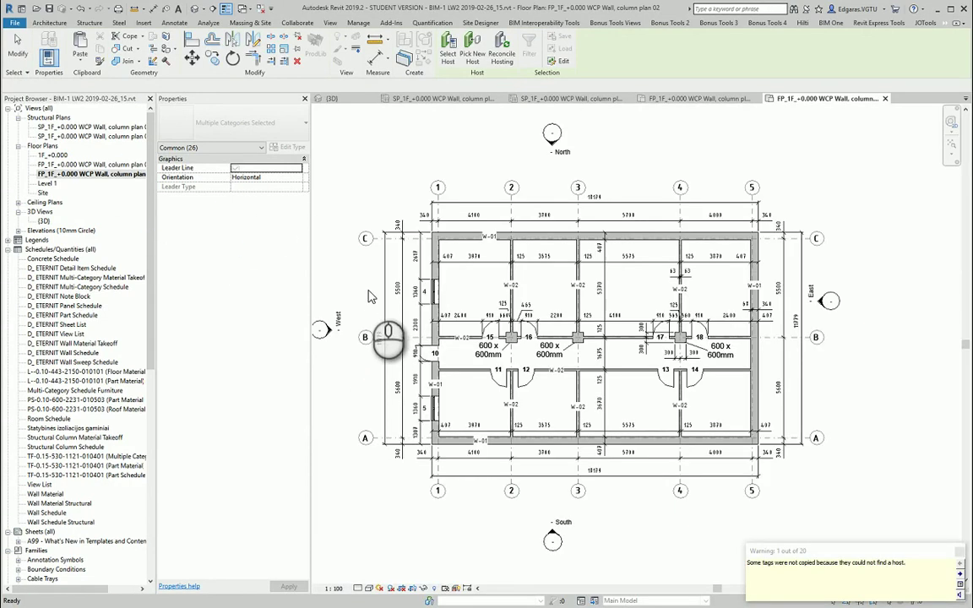
pyautogui.click(353, 275)
# Open 'FP_1F_+0.000 WCP Wall, column plan 01' and inspect rooms 13, 14, 17 and 18 for tags.
pyautogui.doubleClick(97, 165)
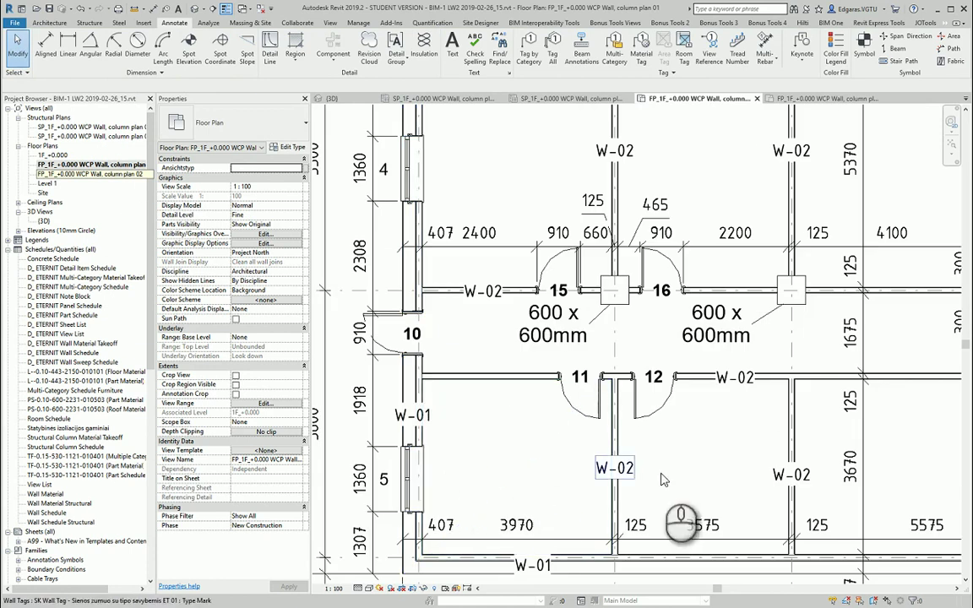
pyautogui.moveTo(705, 465); pyautogui.dragTo(486, 482, button='middle')
pyautogui.scroll(-2, 530, 473)
pyautogui.scroll(-1, 717, 372)
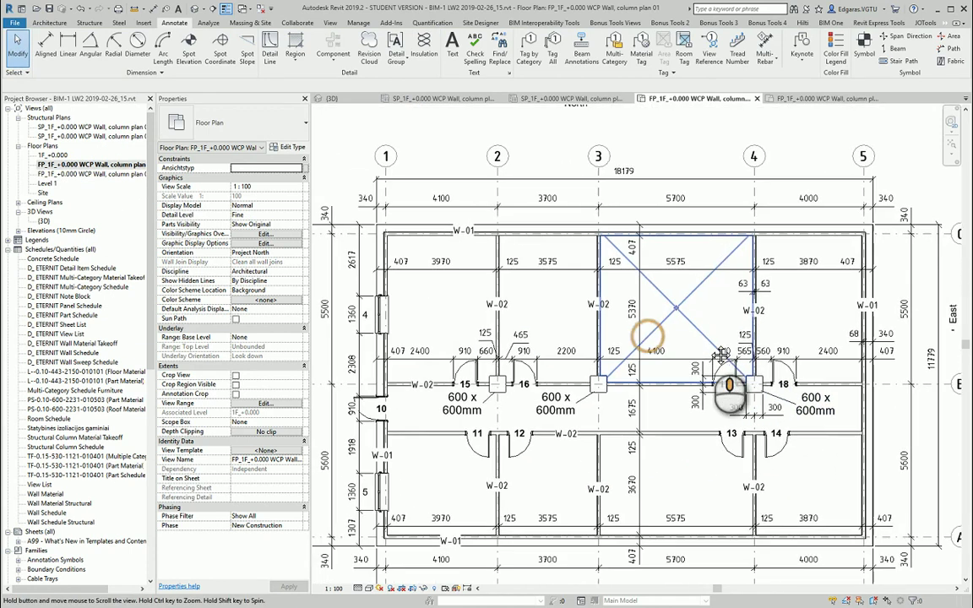
pyautogui.scroll(2, 420, 335)
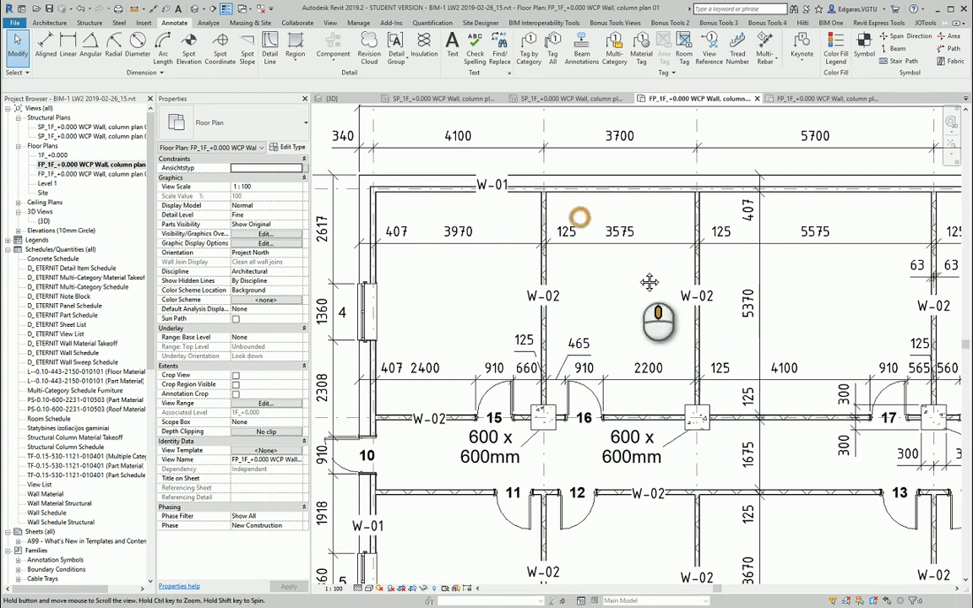
pyautogui.moveTo(684, 287); pyautogui.dragTo(451, 245, button='middle')
pyautogui.moveTo(848, 287); pyautogui.dragTo(617, 242, button='middle')
pyautogui.scroll(-2, 618, 242)
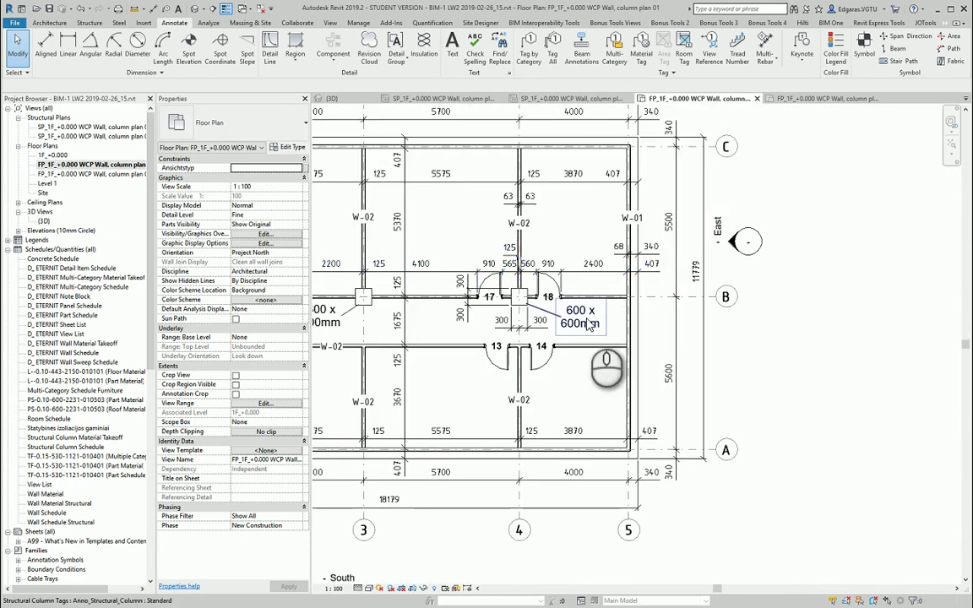
pyautogui.moveTo(601, 341); pyautogui.dragTo(709, 289, button='middle')
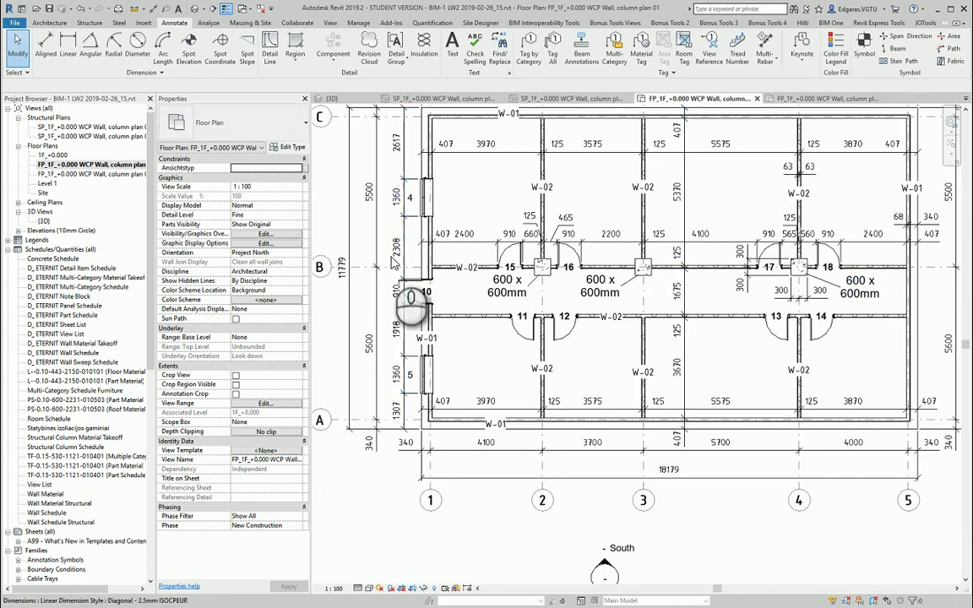
pyautogui.click(72, 165)
# Open the structural column plan 01 view and zoom in on its column size tags.
pyautogui.doubleClick(95, 137)
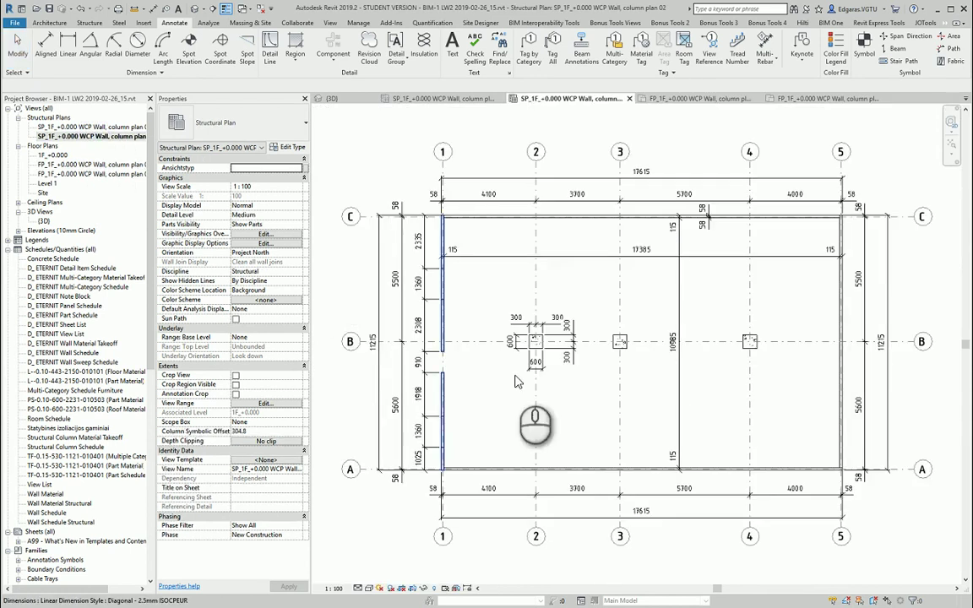
pyautogui.scroll(3, 518, 390)
pyautogui.scroll(-2, 518, 390)
pyautogui.scroll(-2, 517, 390)
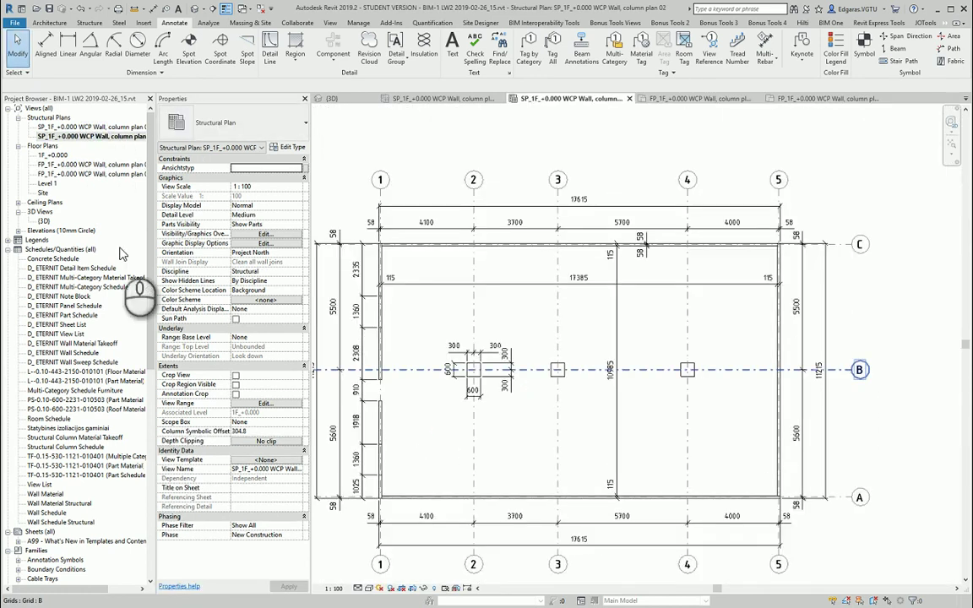
pyautogui.click(93, 126)
pyautogui.doubleClick(92, 127)
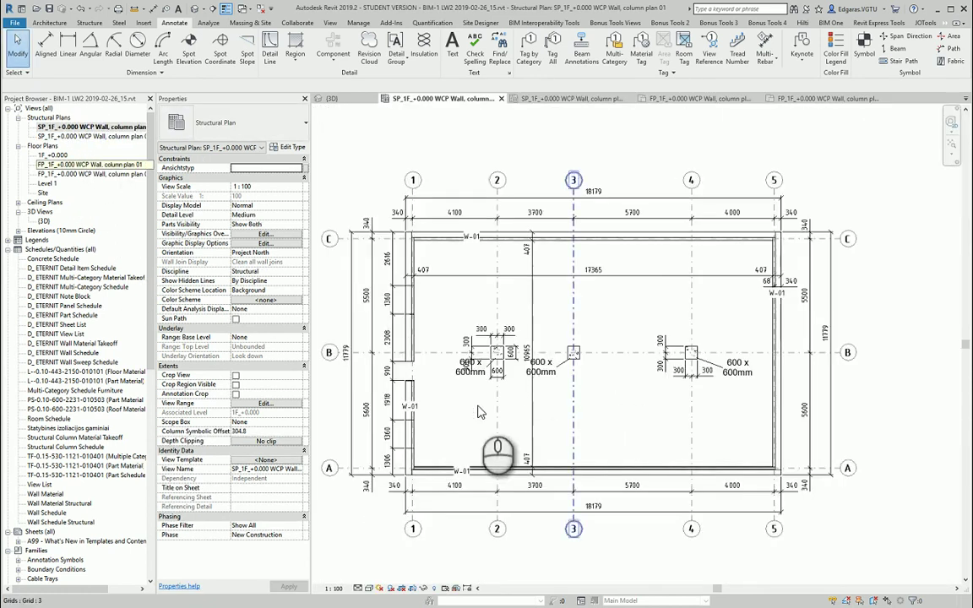
pyautogui.scroll(3, 475, 420)
pyautogui.moveTo(635, 458); pyautogui.dragTo(540, 489, button='middle')
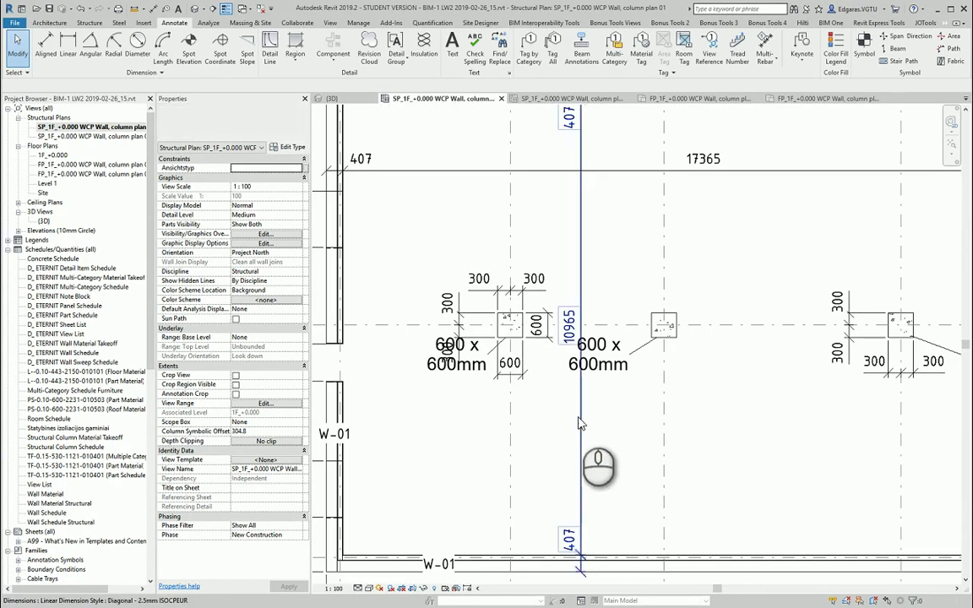
# Drag the left, right and grid-4 600 x 600mm column tags off their columns onto leaders.
pyautogui.click(456, 370)
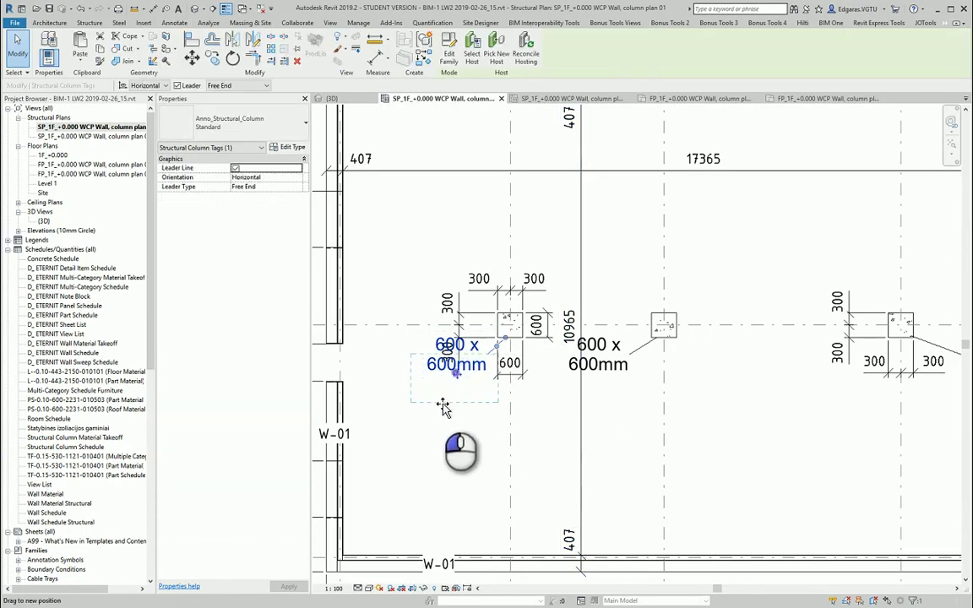
pyautogui.moveTo(451, 363); pyautogui.dragTo(433, 393)
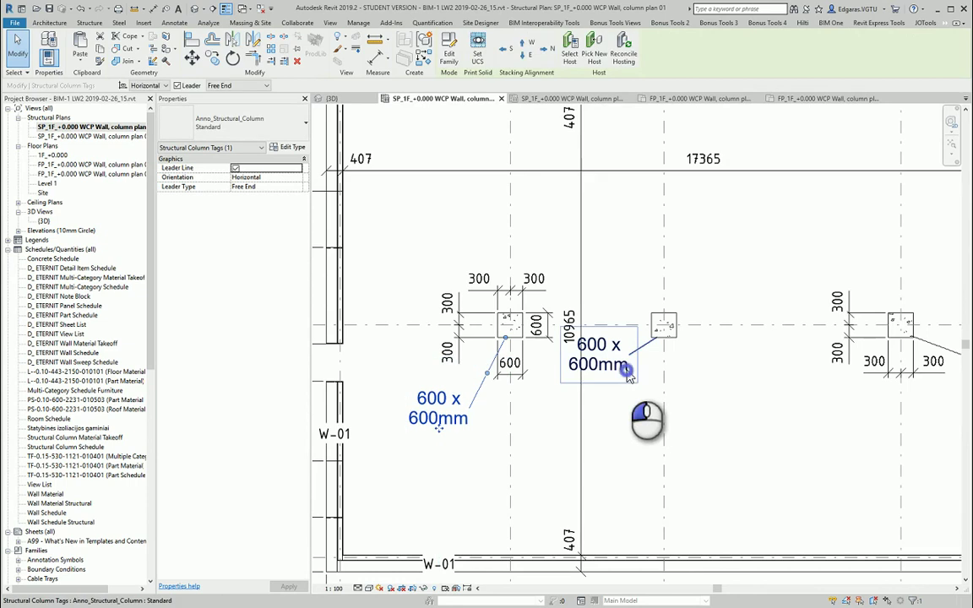
pyautogui.click(599, 374)
pyautogui.moveTo(706, 406); pyautogui.dragTo(711, 407)
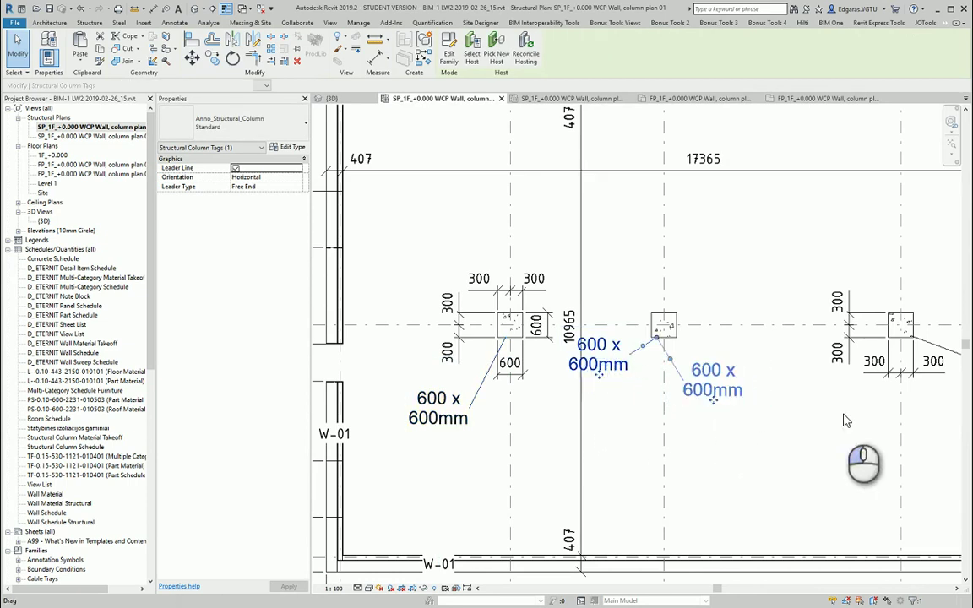
pyautogui.moveTo(844, 412); pyautogui.dragTo(596, 404, button='middle')
pyautogui.click(708, 402)
pyautogui.moveTo(700, 420); pyautogui.dragTo(686, 347)
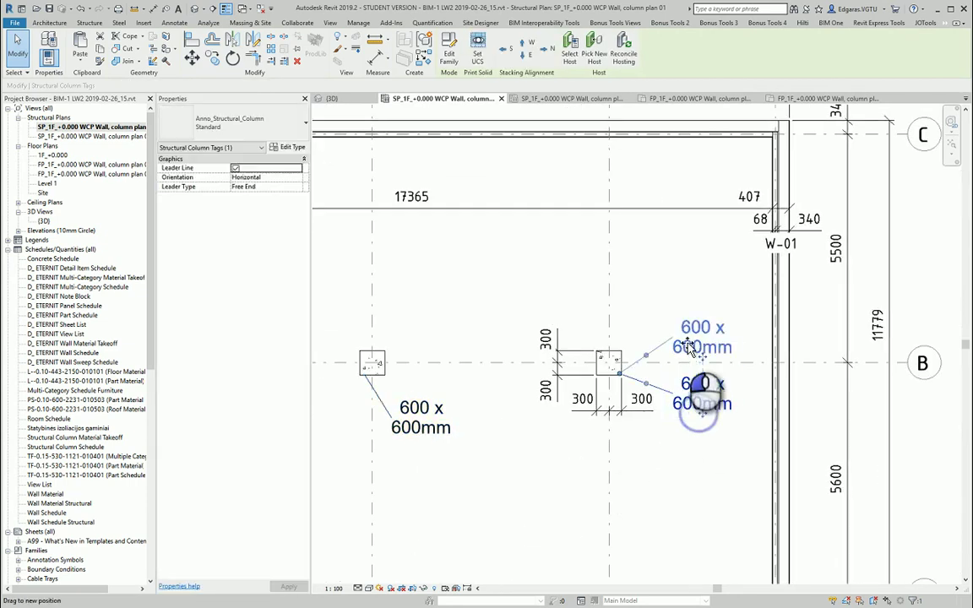
pyautogui.click(718, 458)
pyautogui.click(802, 250)
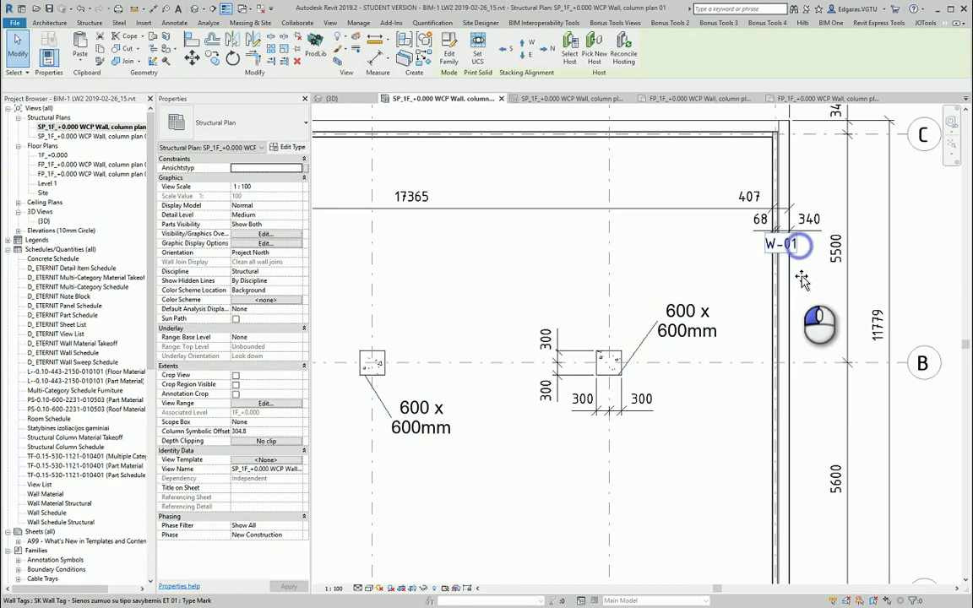
pyautogui.scroll(-2, 802, 251)
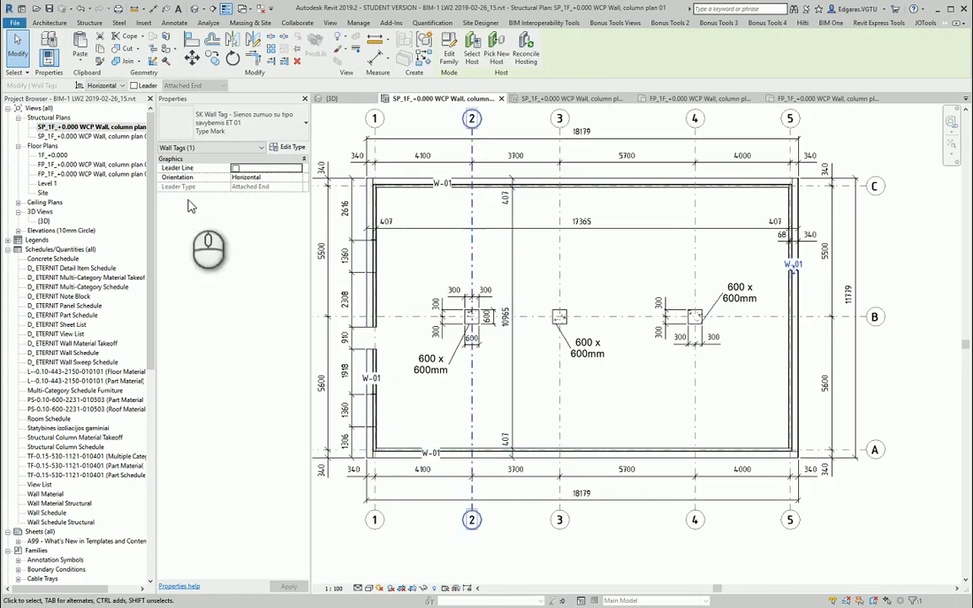
# In column plan 02, place 600 x 600mm leader tags on the grid 2, 3 and 4 columns, then try tagging a wall part.
pyautogui.doubleClick(91, 135)
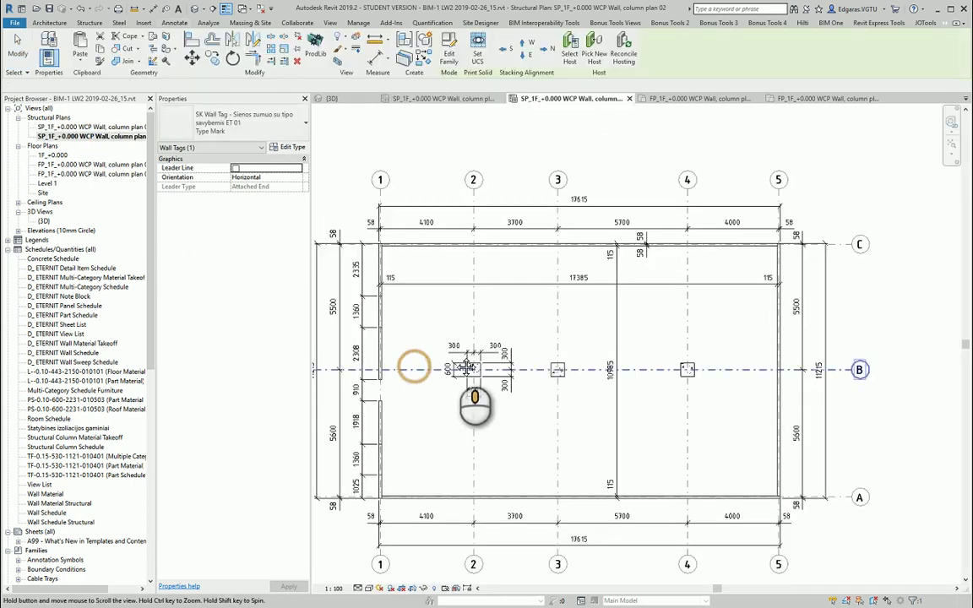
pyautogui.scroll(-1, 452, 371)
pyautogui.scroll(3, 600, 346)
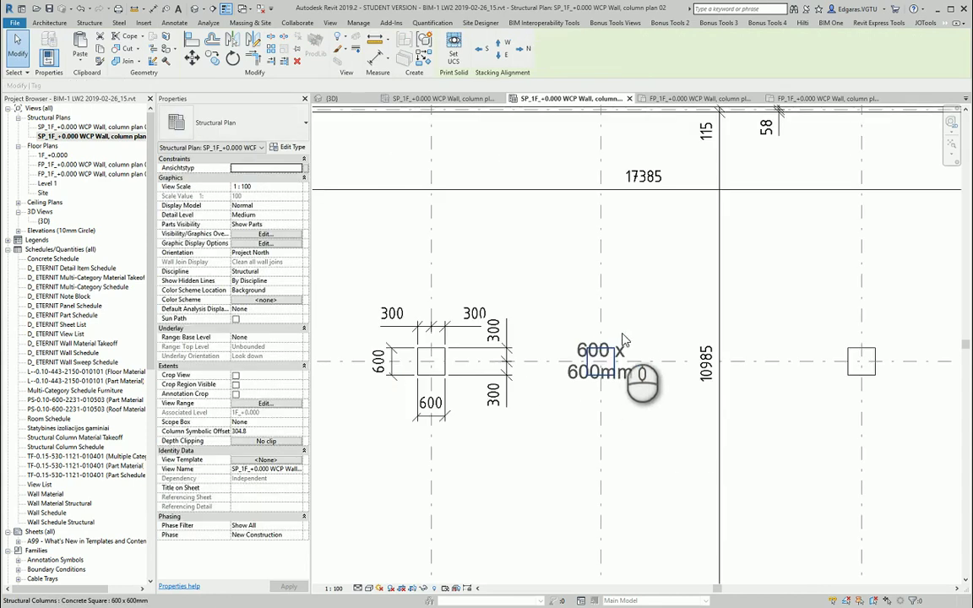
pyautogui.scroll(-1, 481, 203)
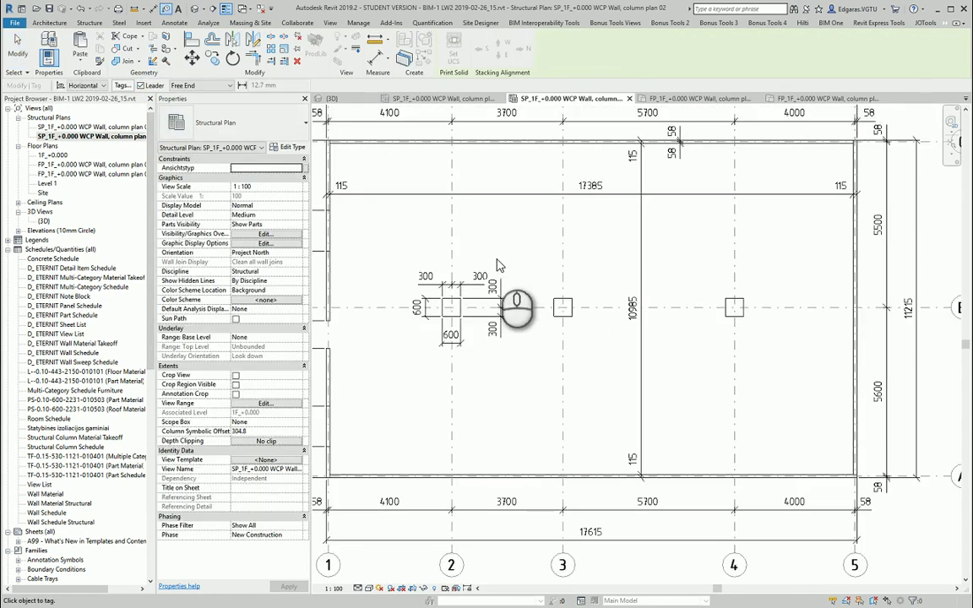
pyautogui.click(450, 313)
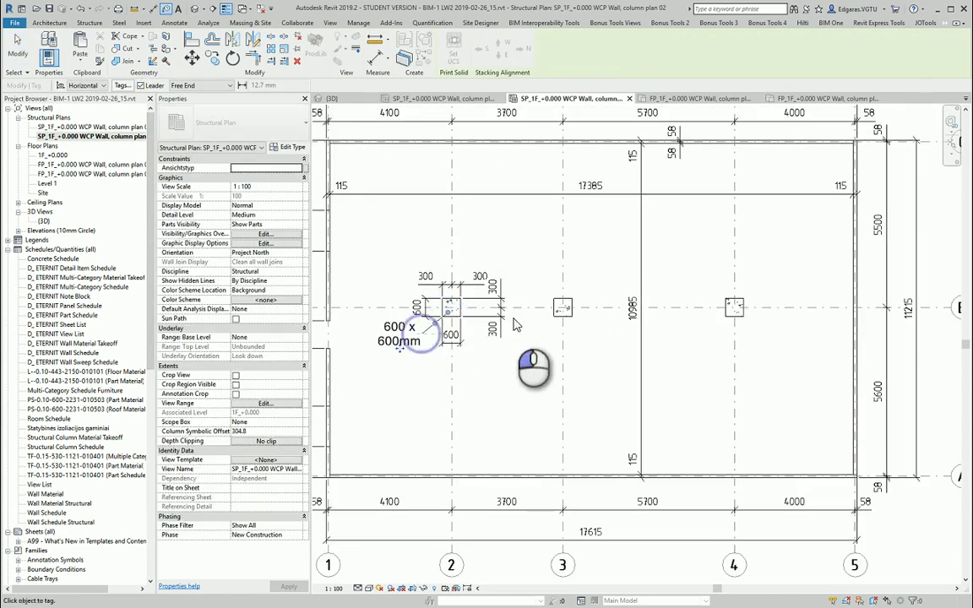
pyautogui.click(563, 306)
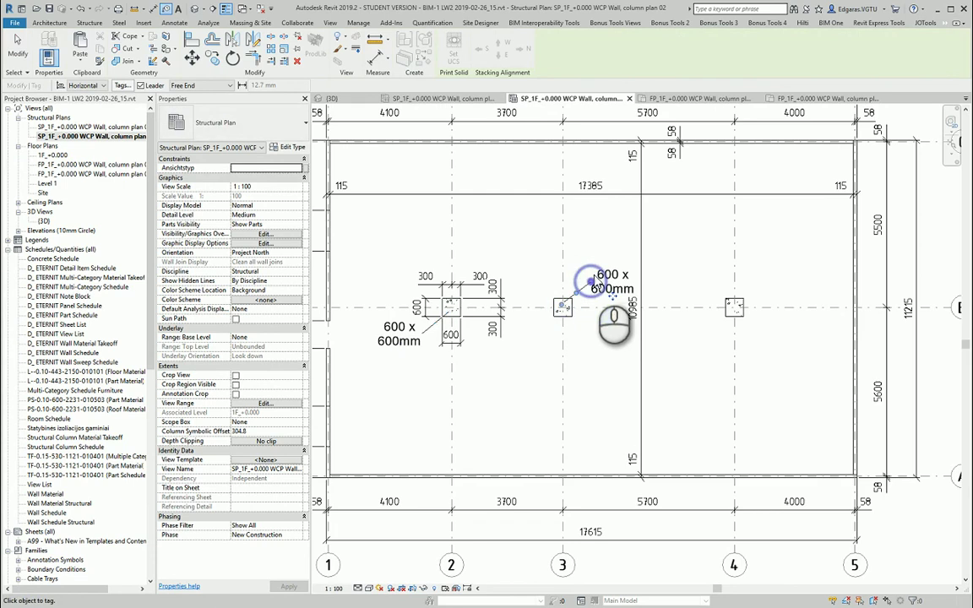
pyautogui.click(731, 304)
pyautogui.click(763, 287)
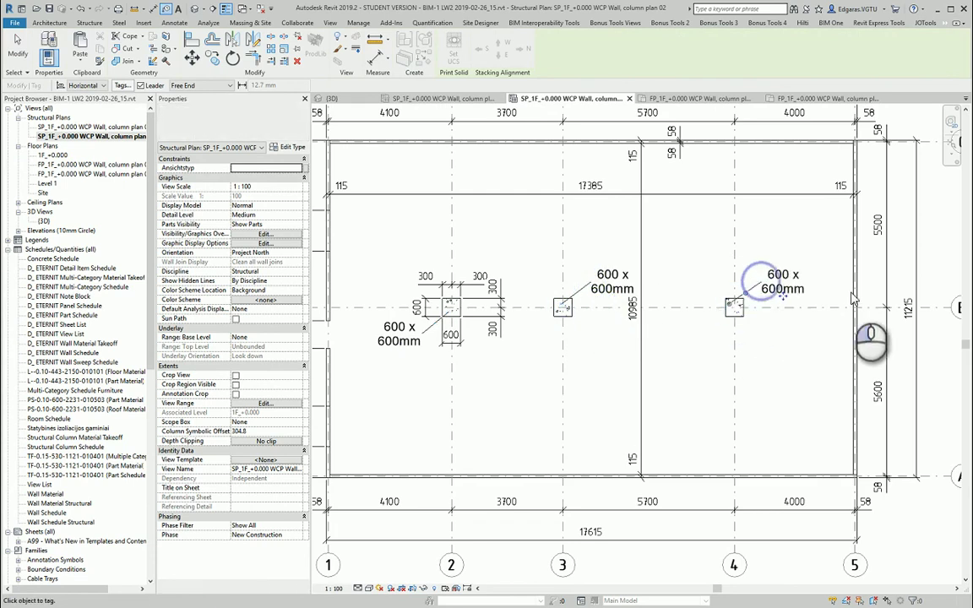
pyautogui.click(856, 300)
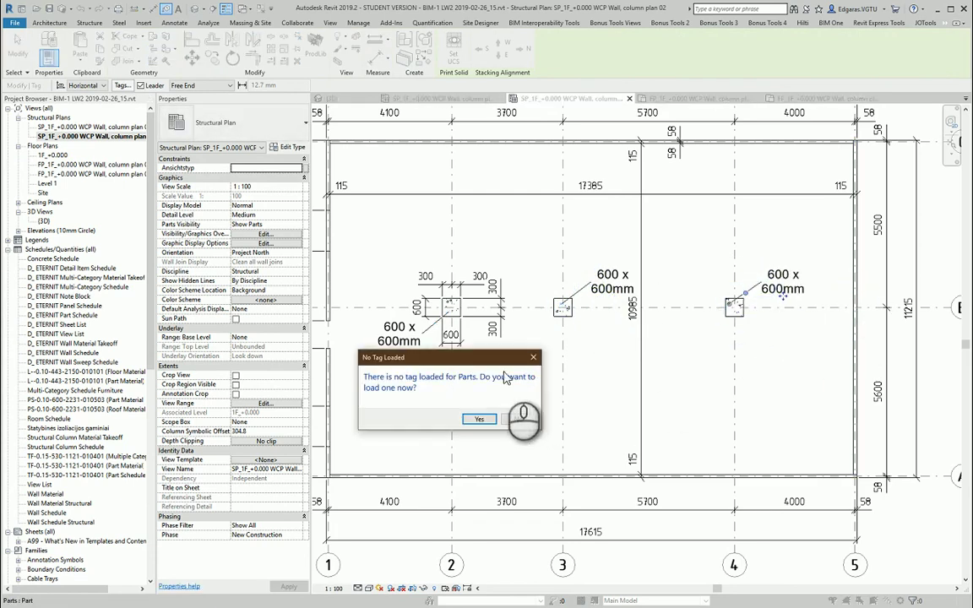
# Load the M_Part Tag.rfa family from the Annotations library.
pyautogui.click(481, 421)
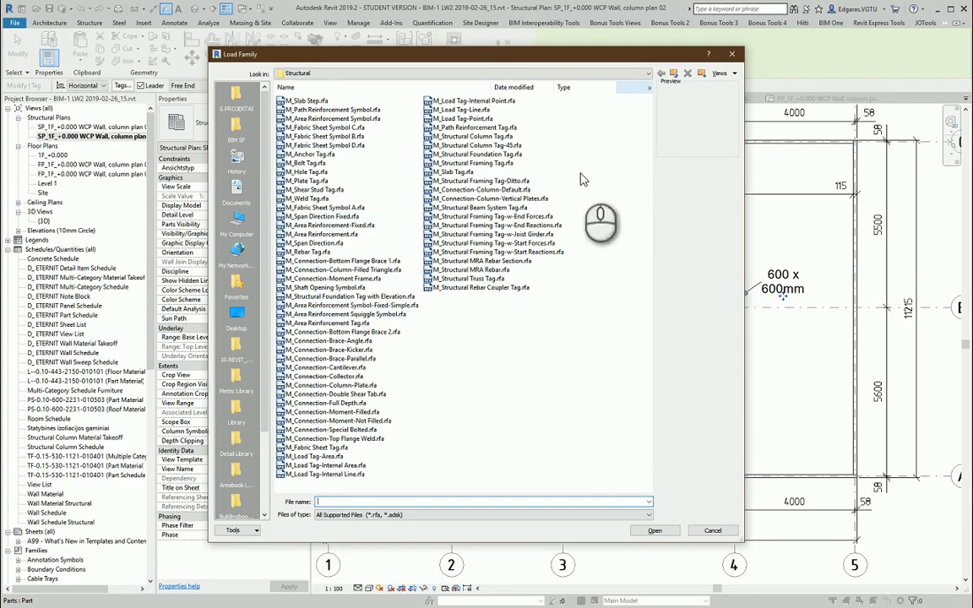
pyautogui.click(673, 74)
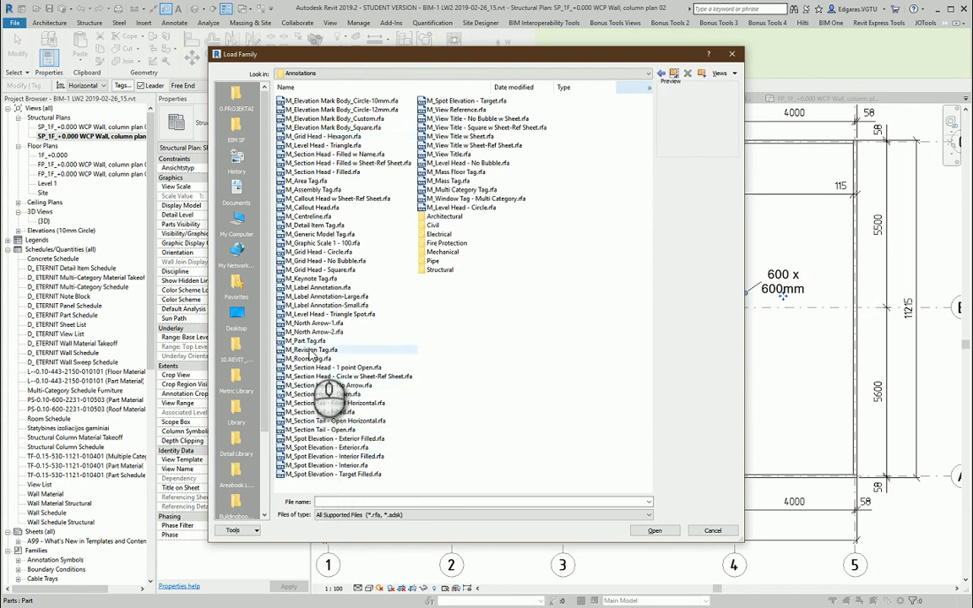
pyautogui.click(310, 341)
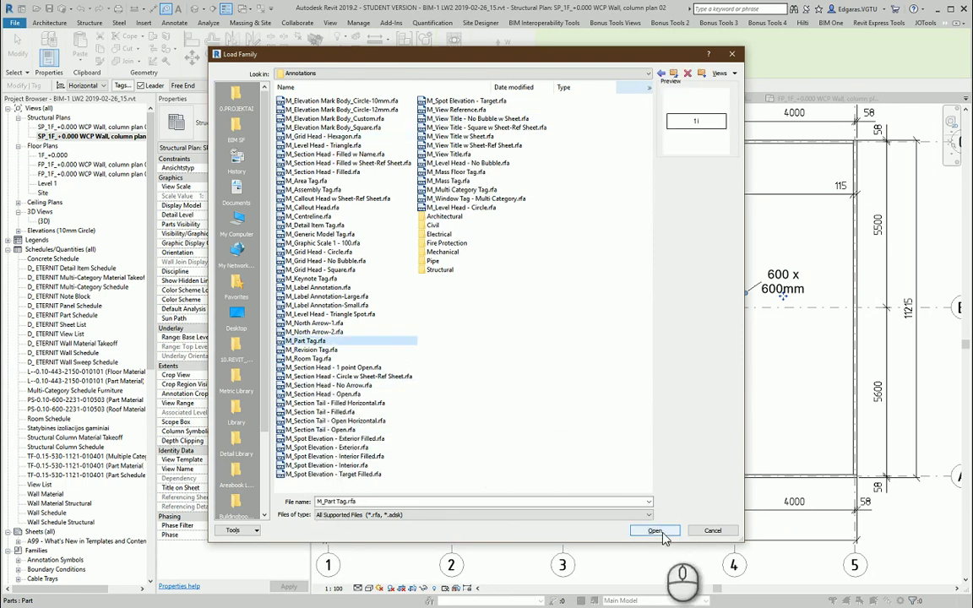
pyautogui.click(662, 532)
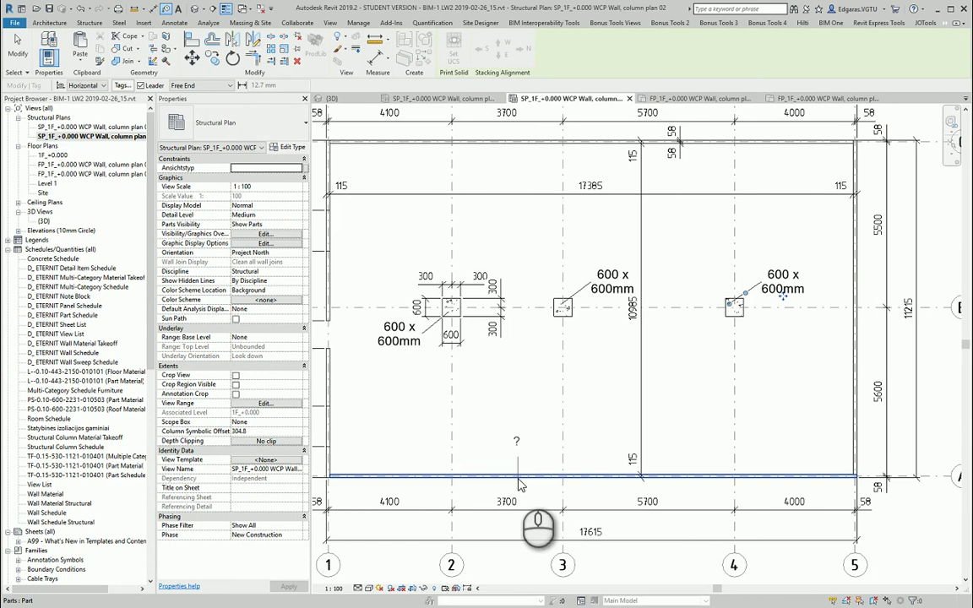
# Place '?' part tags on the bottom, left, top and right wall parts, then select the bottom tag.
pyautogui.click(518, 474)
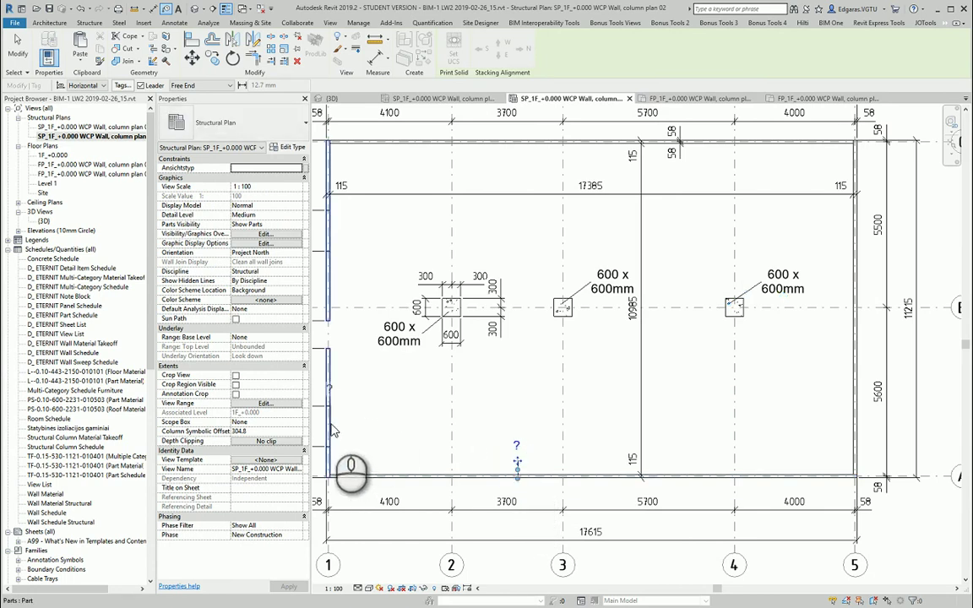
pyautogui.click(327, 386)
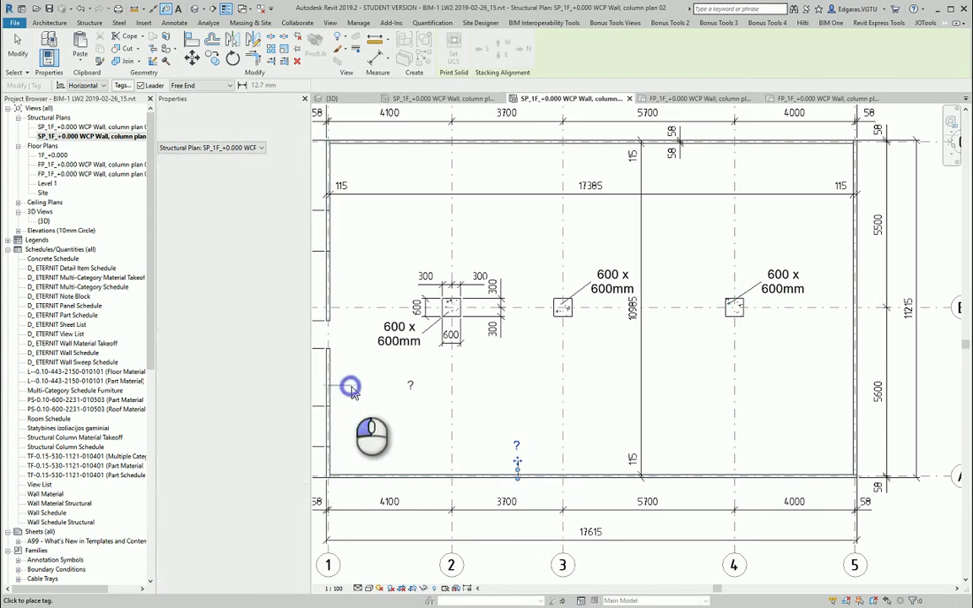
pyautogui.click(499, 150)
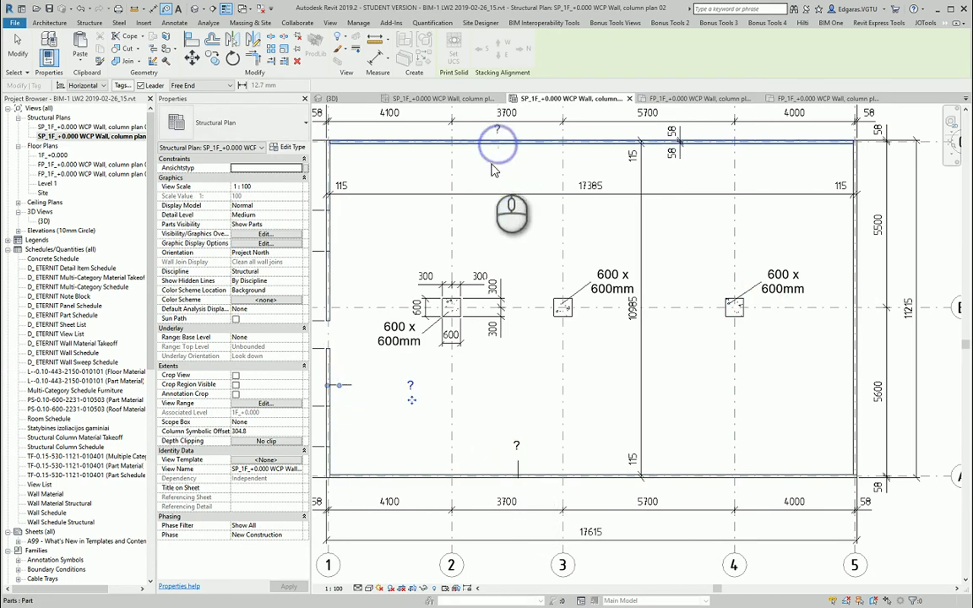
pyautogui.click(836, 408)
pyautogui.press('Escape')
pyautogui.press('Escape')
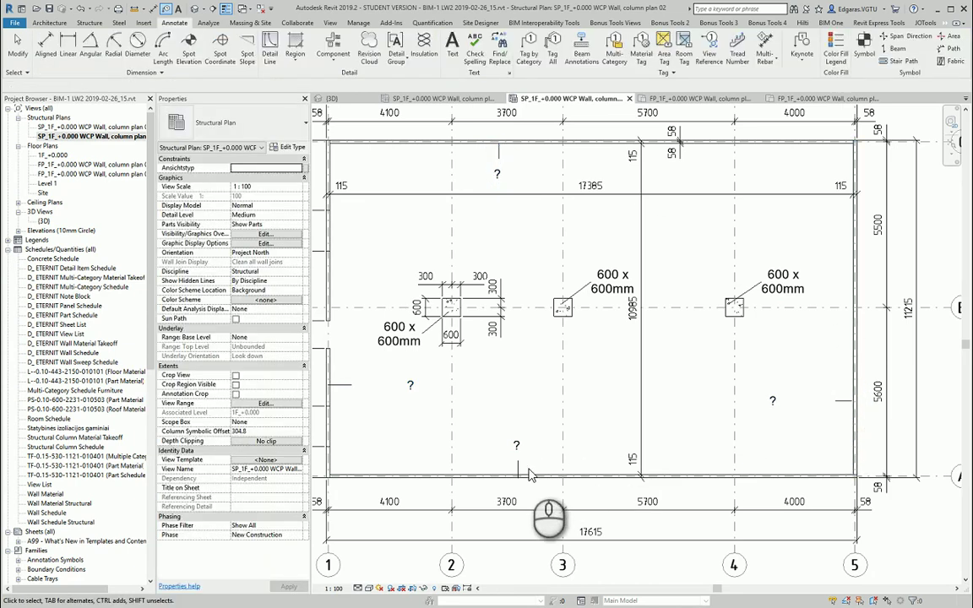
pyautogui.click(516, 449)
pyautogui.click(517, 447)
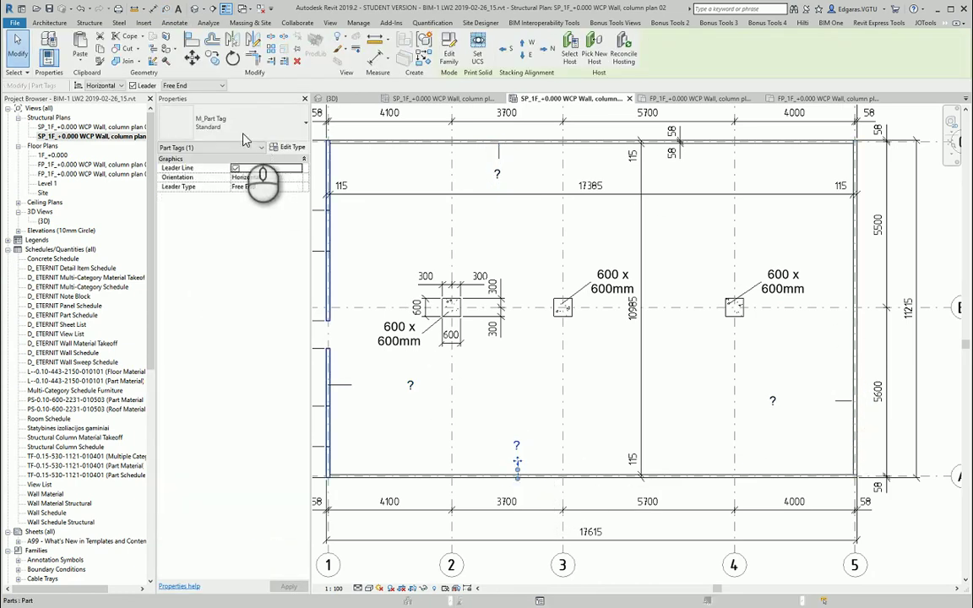
# Cancel a first edit of the bottom tag and reopen column plan 02 via column plan 01.
pyautogui.scroll(2, 516, 456)
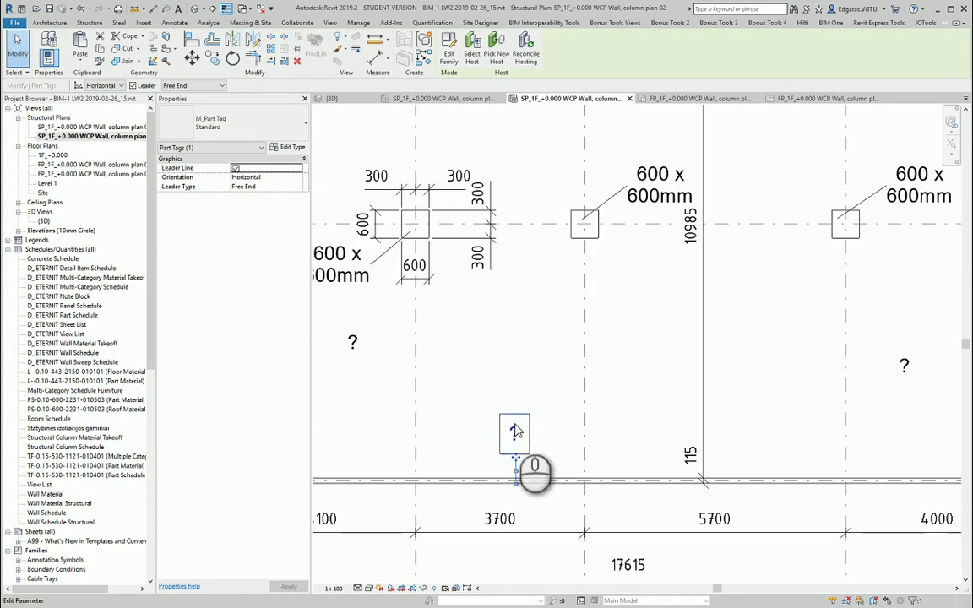
pyautogui.click(515, 431)
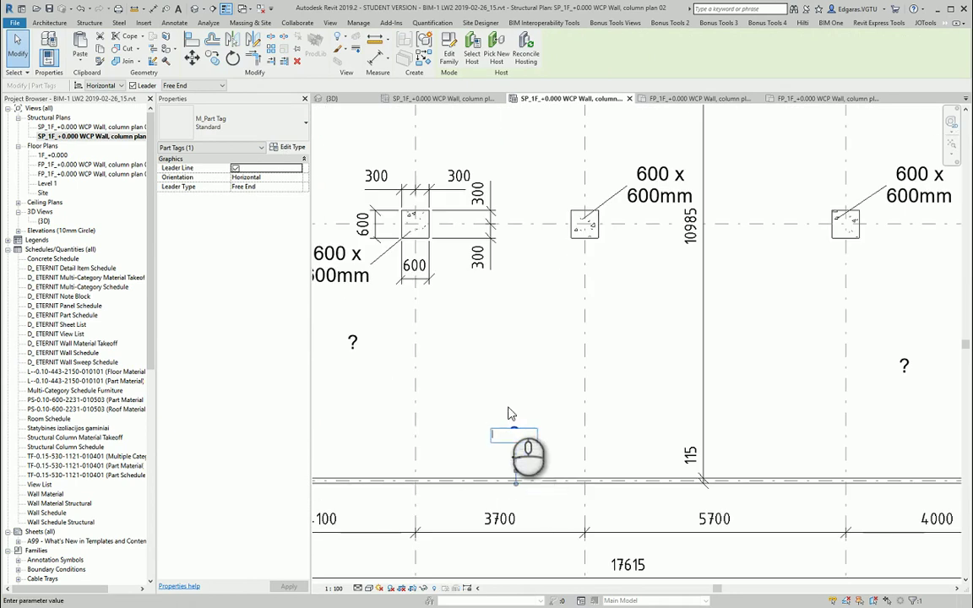
pyautogui.scroll(-2, 509, 413)
pyautogui.scroll(-3, 523, 382)
pyautogui.press('Escape')
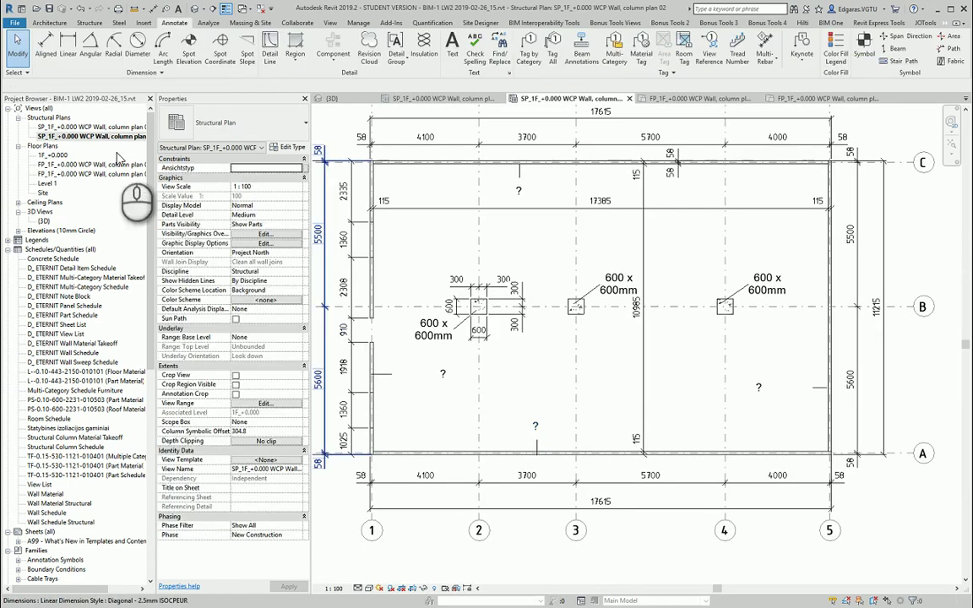
pyautogui.doubleClick(101, 126)
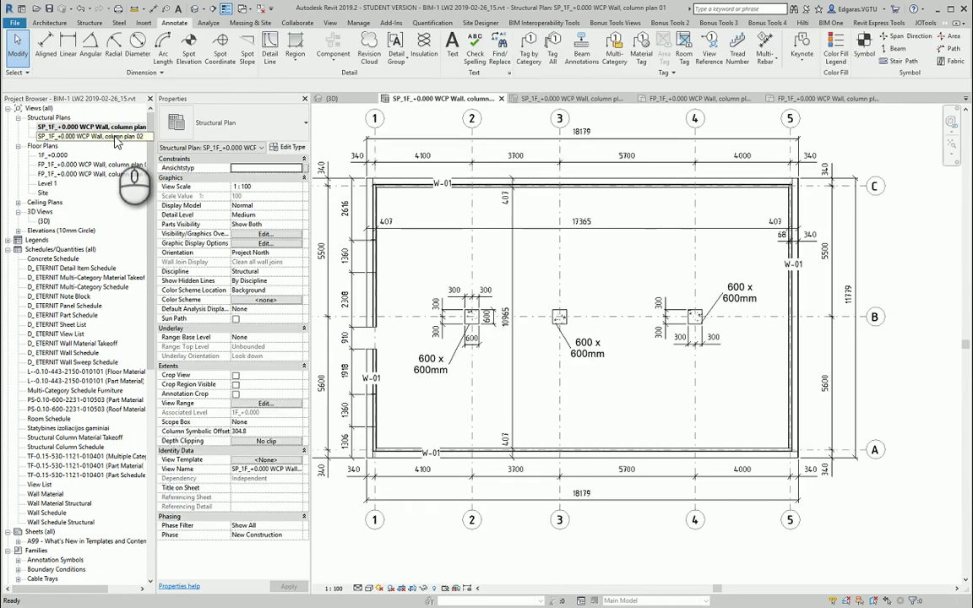
pyautogui.doubleClick(101, 136)
pyautogui.scroll(2, 559, 425)
pyautogui.scroll(2, 540, 424)
# Change the bottom part tag's value from '?' to W-01_S.
pyautogui.click(530, 429)
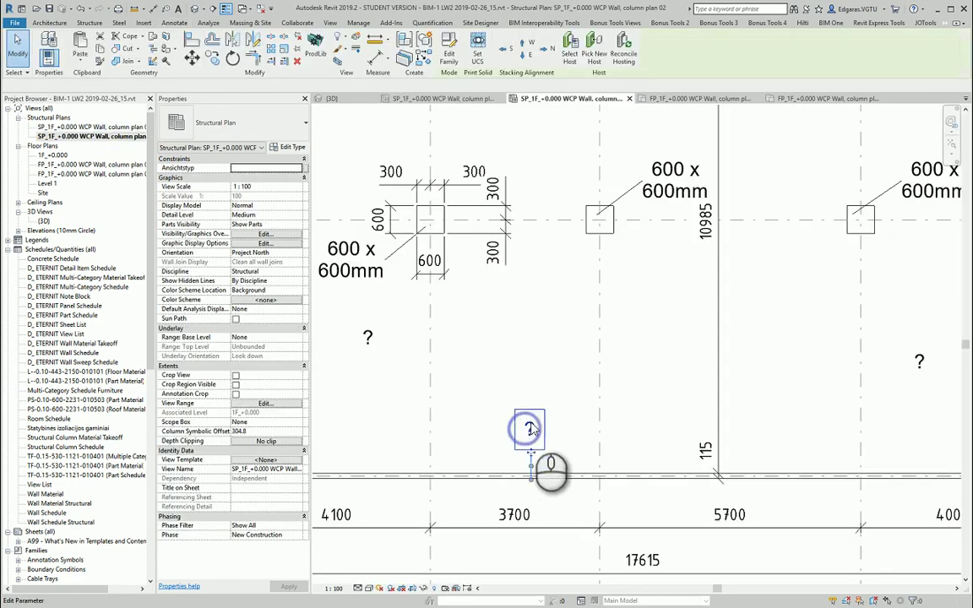
pyautogui.doubleClick(531, 429)
pyautogui.write('W-01_S')
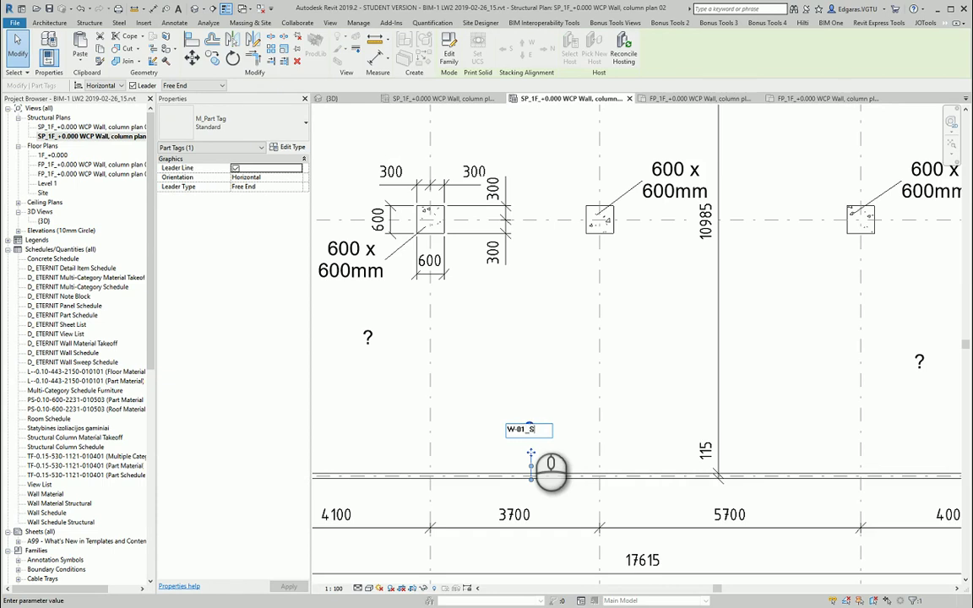
pyautogui.press('Return')
pyautogui.click(553, 380)
pyautogui.scroll(-2, 557, 405)
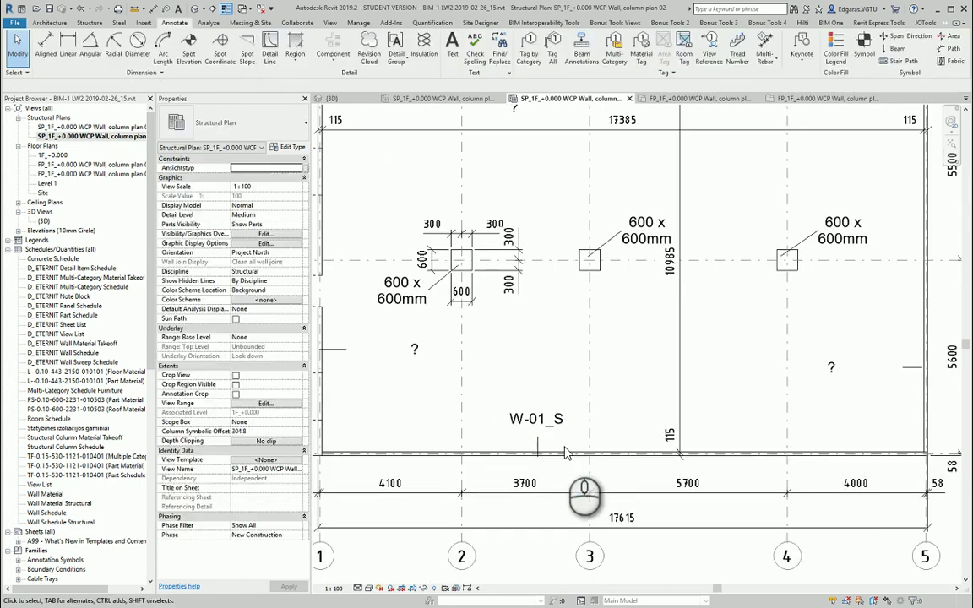
# Select the bottom wall part to show its Mark W-01_S in Properties.
pyautogui.click(563, 458)
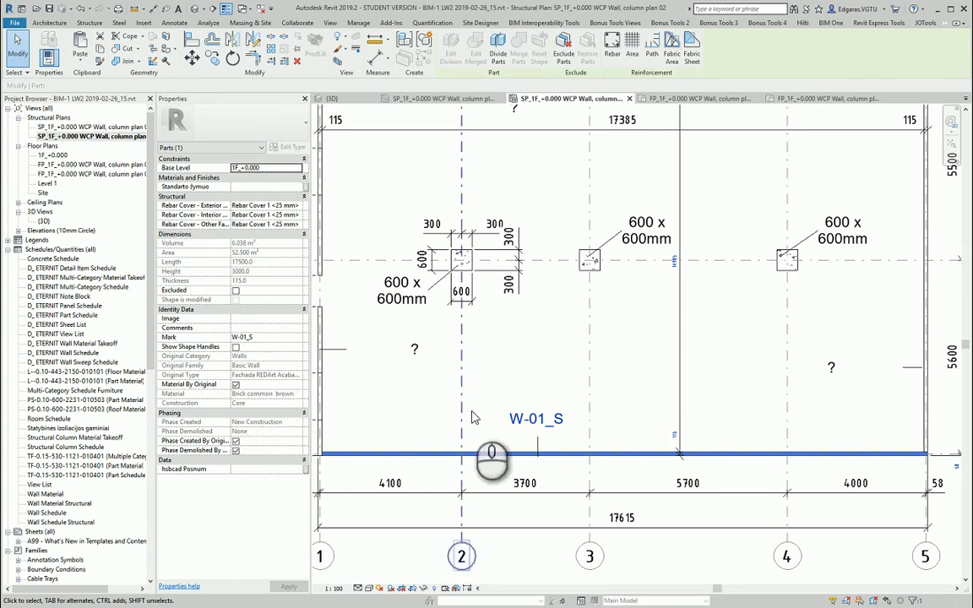
pyautogui.click(414, 371)
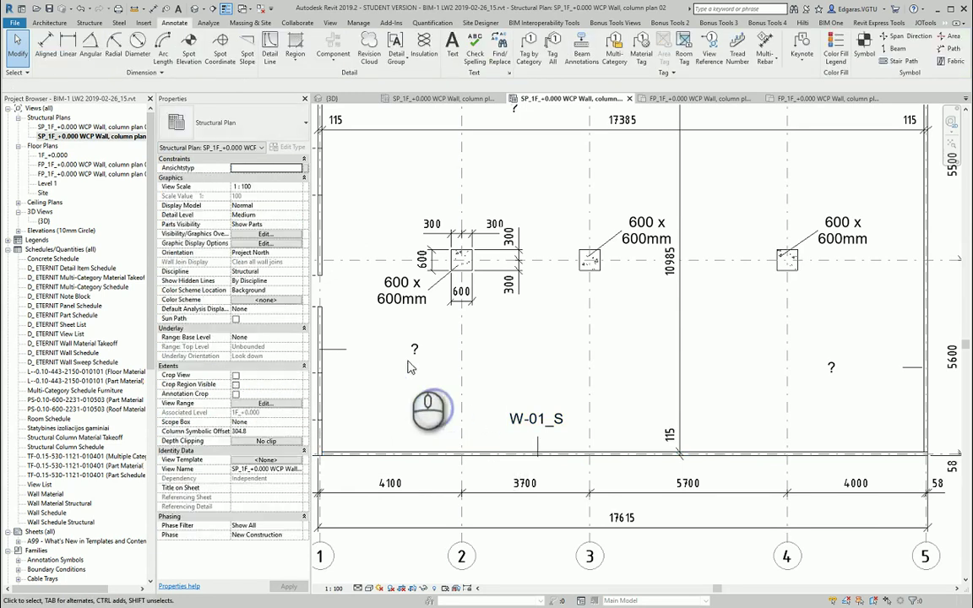
pyautogui.click(296, 224)
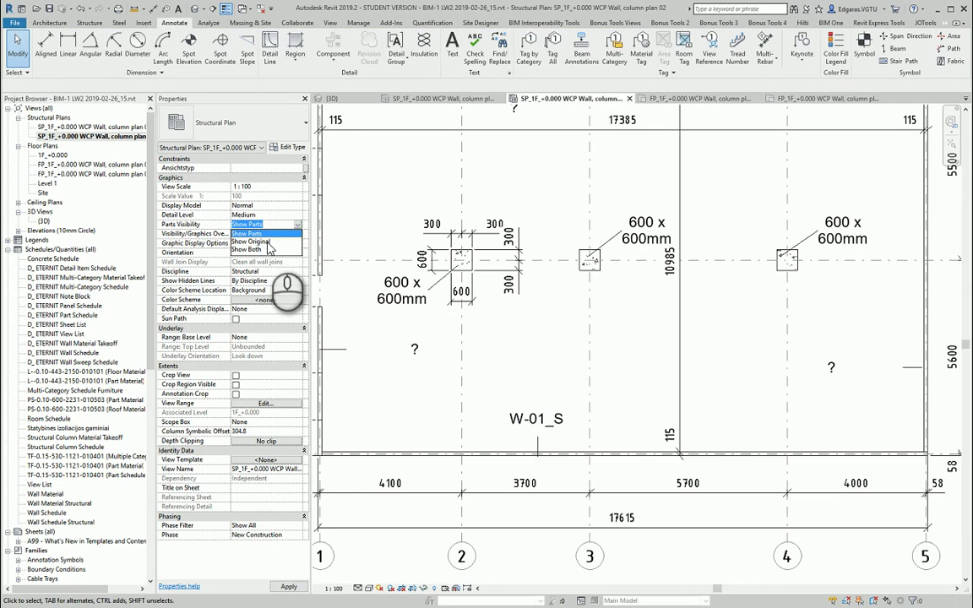
pyautogui.click(263, 250)
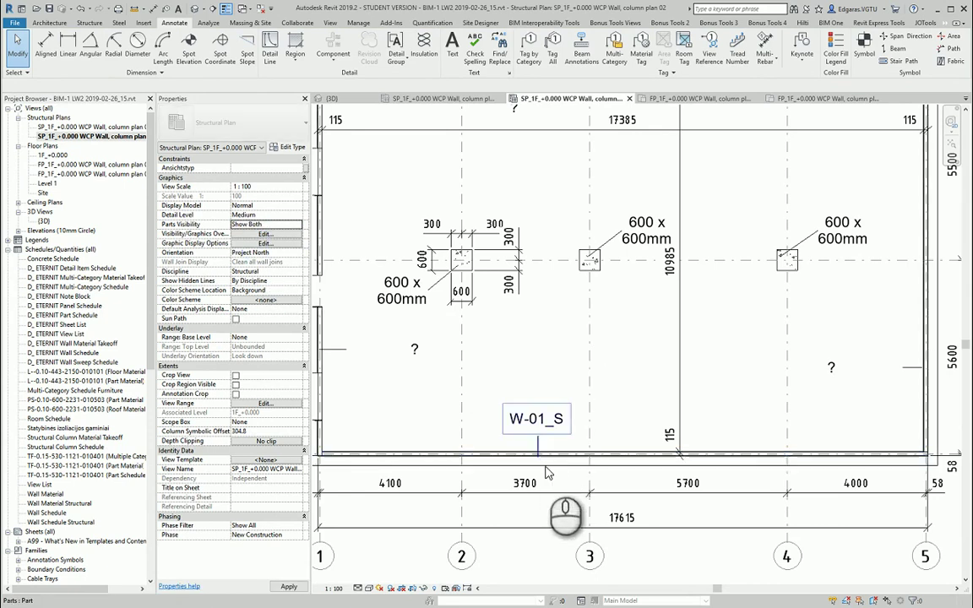
pyautogui.moveTo(475, 450); pyautogui.dragTo(547, 458, button='middle')
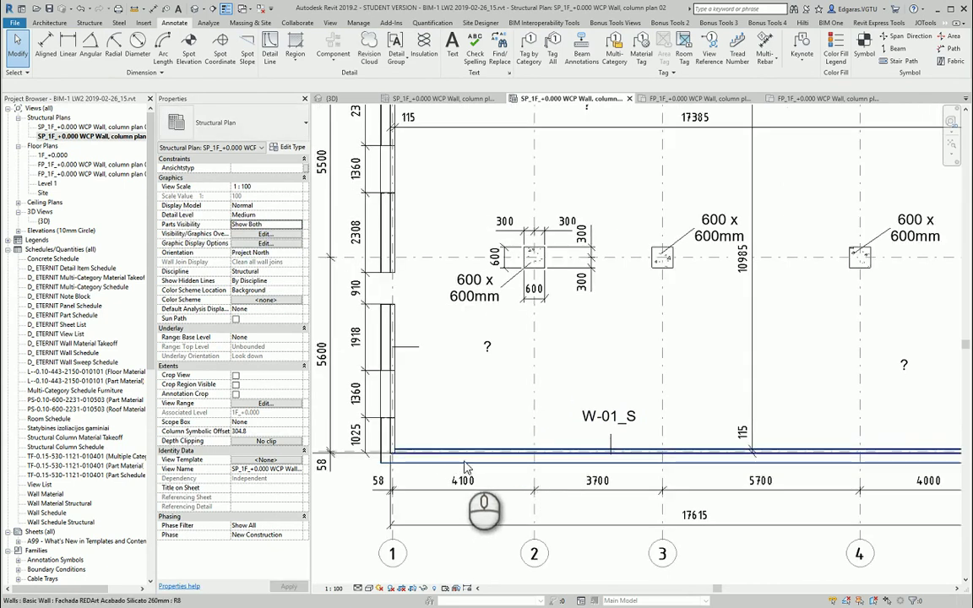
pyautogui.click(296, 226)
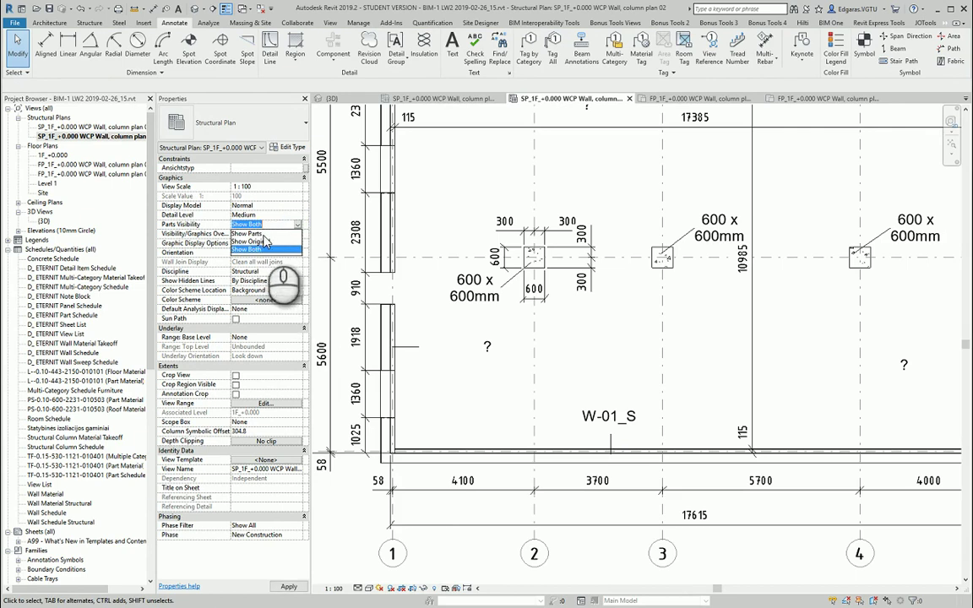
pyautogui.click(261, 235)
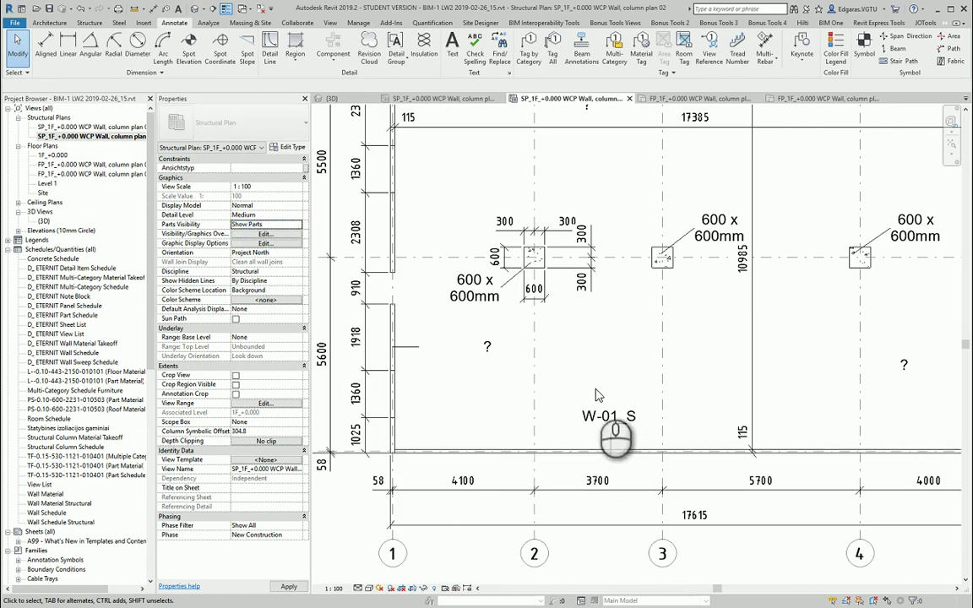
pyautogui.scroll(-3, 601, 378)
pyautogui.scroll(-3, 625, 426)
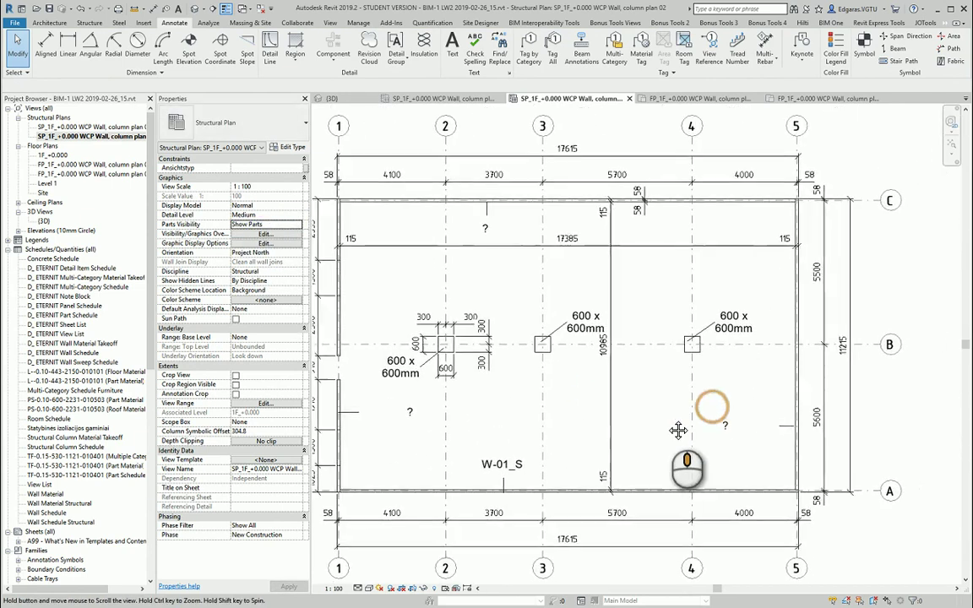
pyautogui.moveTo(477, 422); pyautogui.dragTo(528, 419, button='middle')
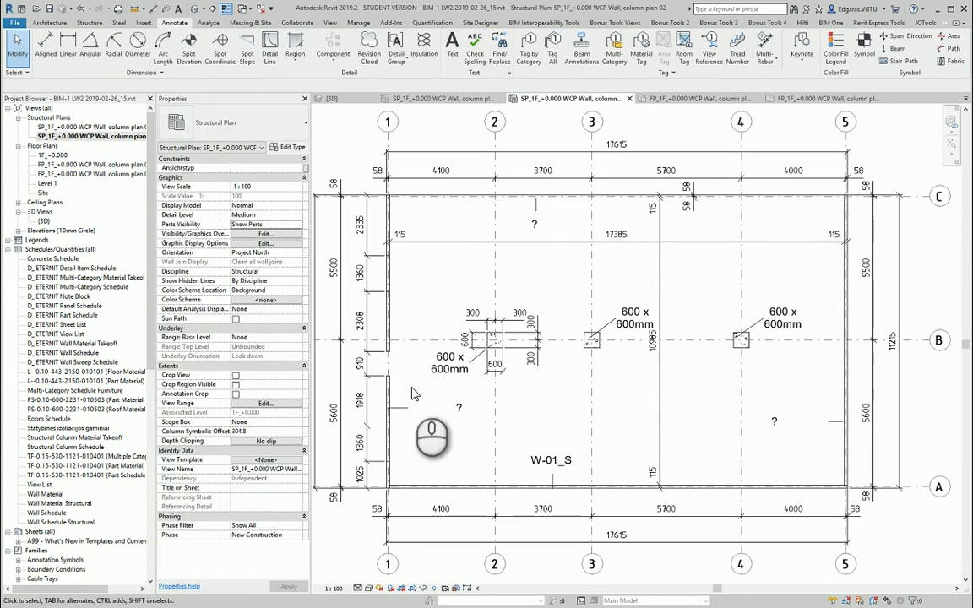
# Give the left, top and right wall parts Mark W-01_S so their tags display it.
pyautogui.click(458, 408)
pyautogui.click(551, 466)
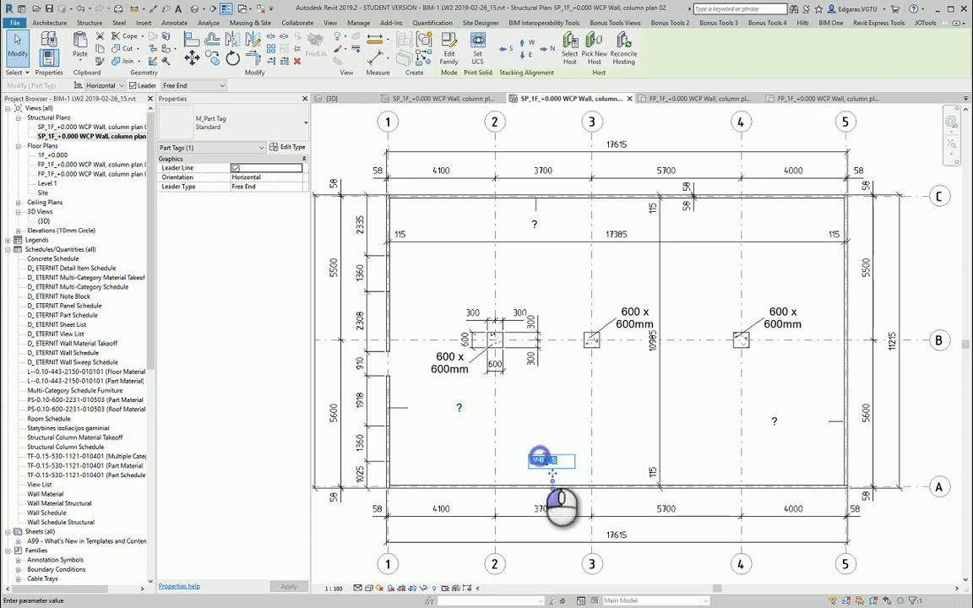
pyautogui.click(390, 438)
pyautogui.rightClick(404, 438)
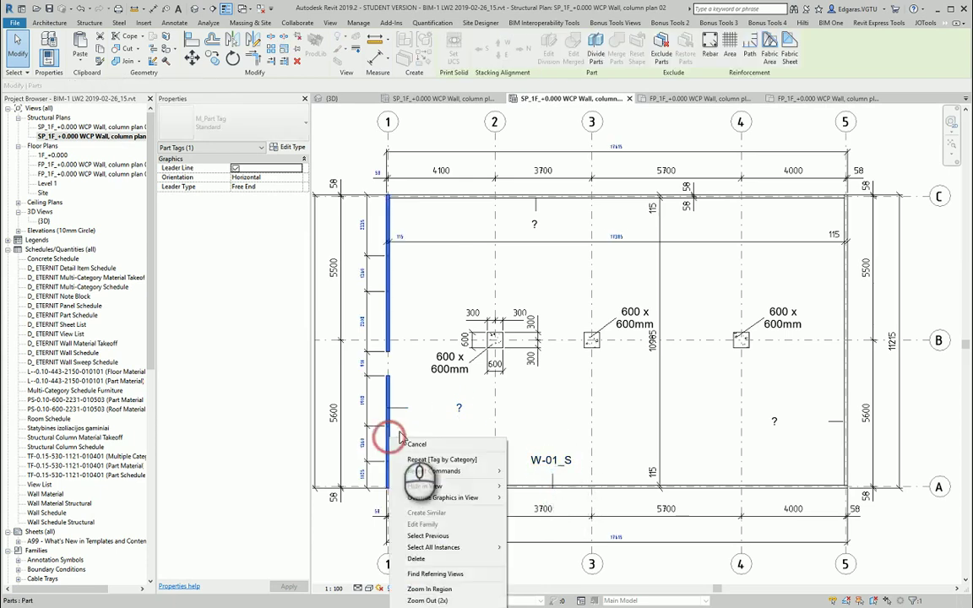
pyautogui.click(466, 417)
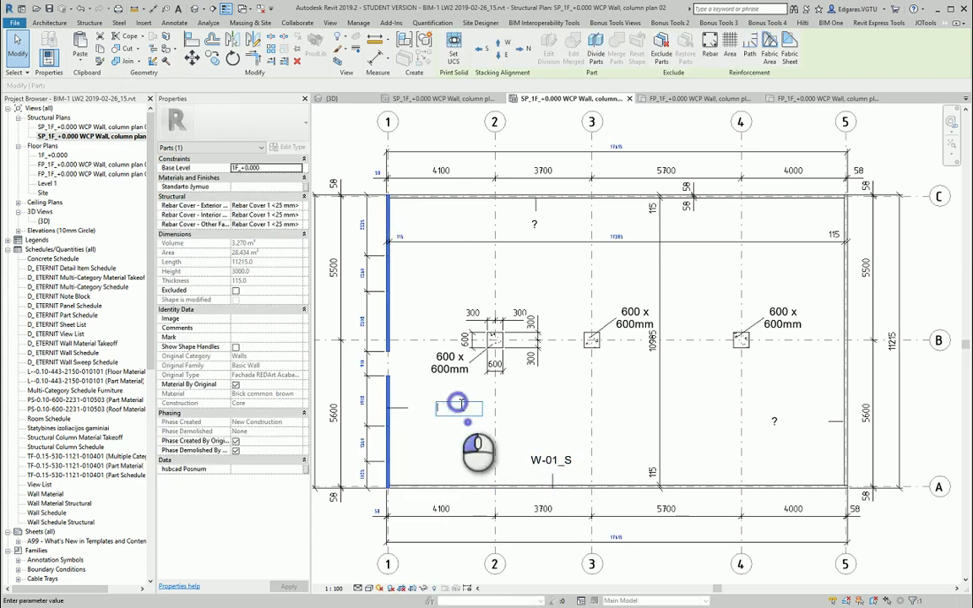
pyautogui.click(536, 225)
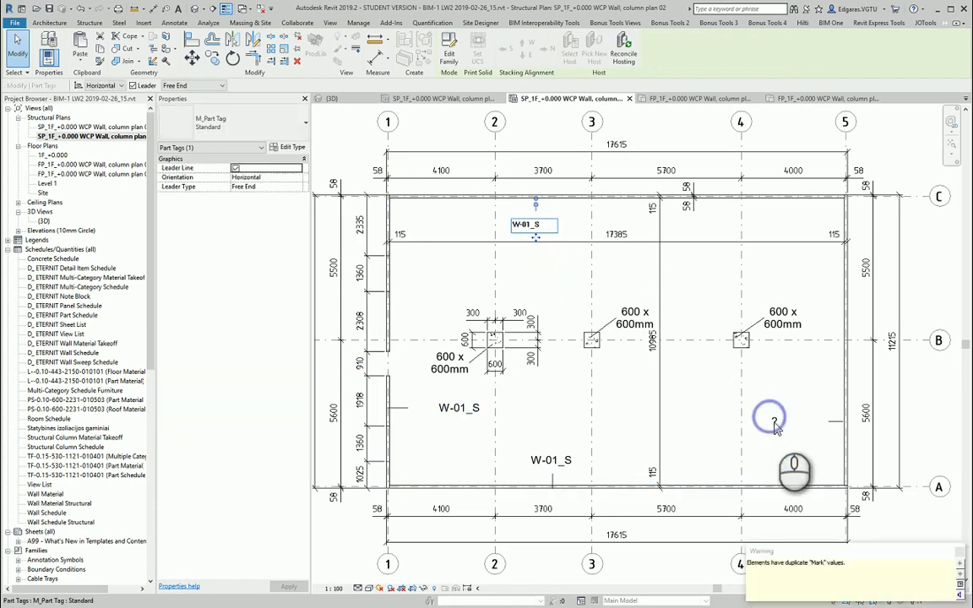
pyautogui.click(773, 421)
pyautogui.write('W-01_s')
pyautogui.click(773, 421)
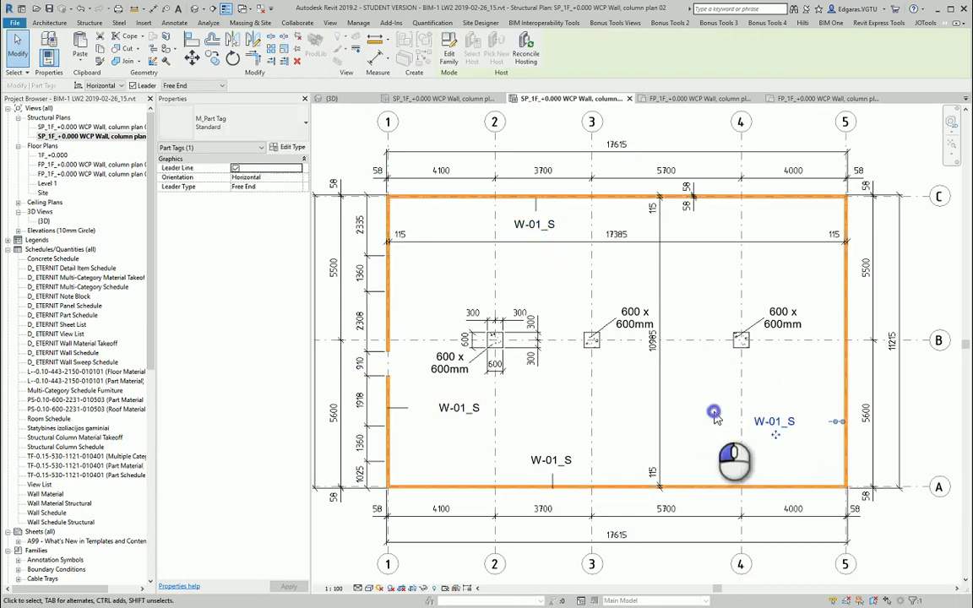
pyautogui.click(709, 412)
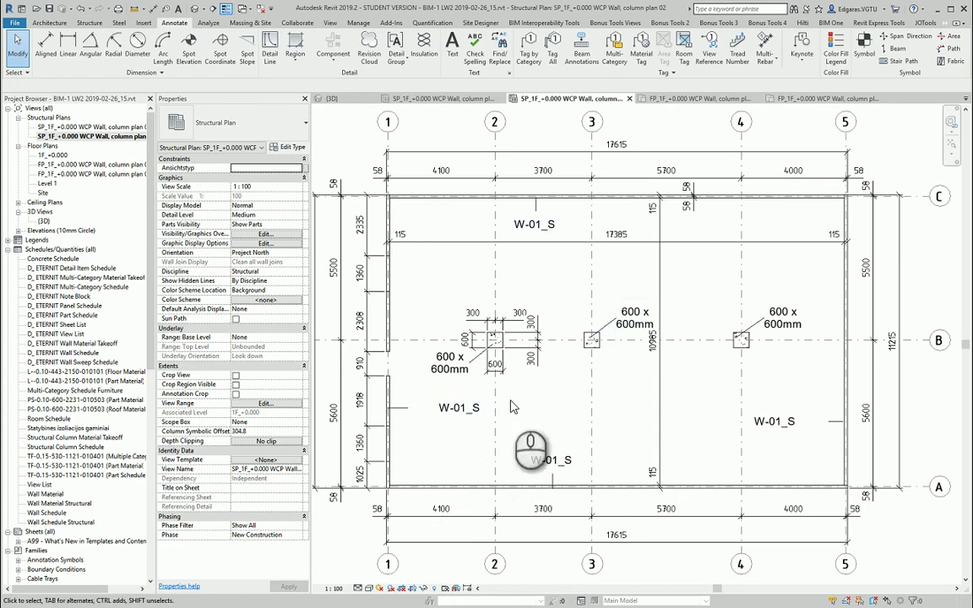
pyautogui.scroll(3, 464, 414)
pyautogui.scroll(2, 489, 405)
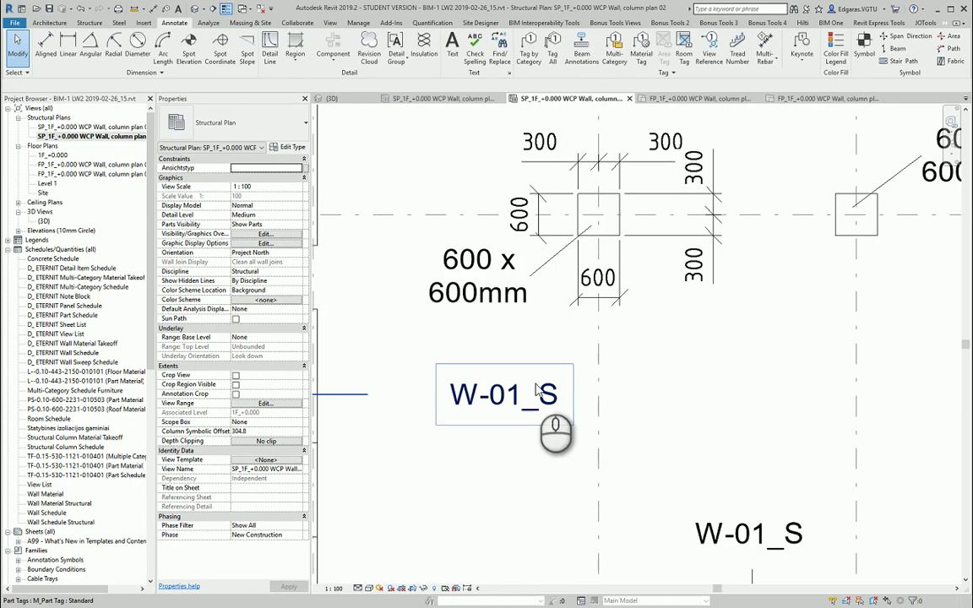
pyautogui.scroll(-2, 554, 386)
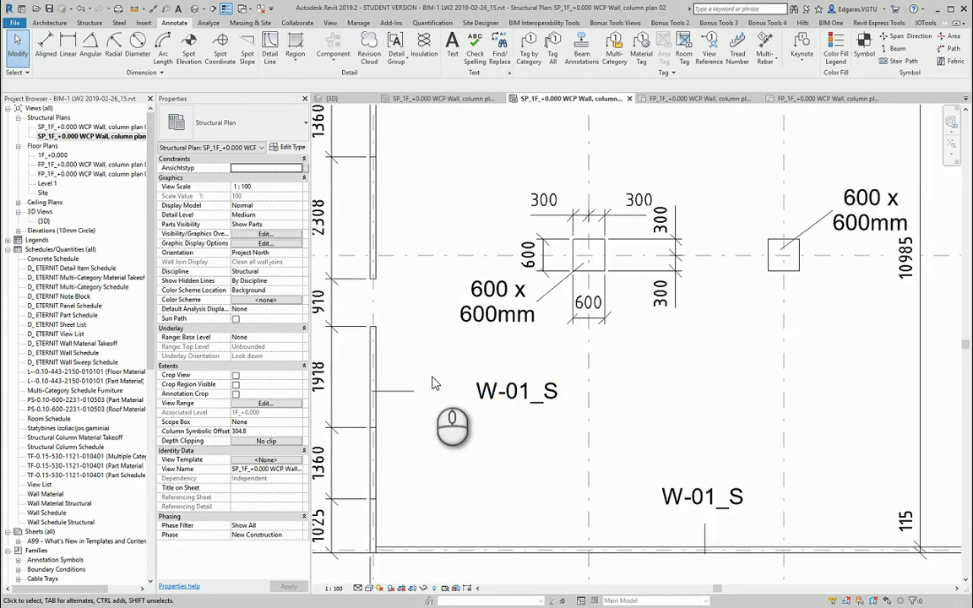
pyautogui.click(413, 396)
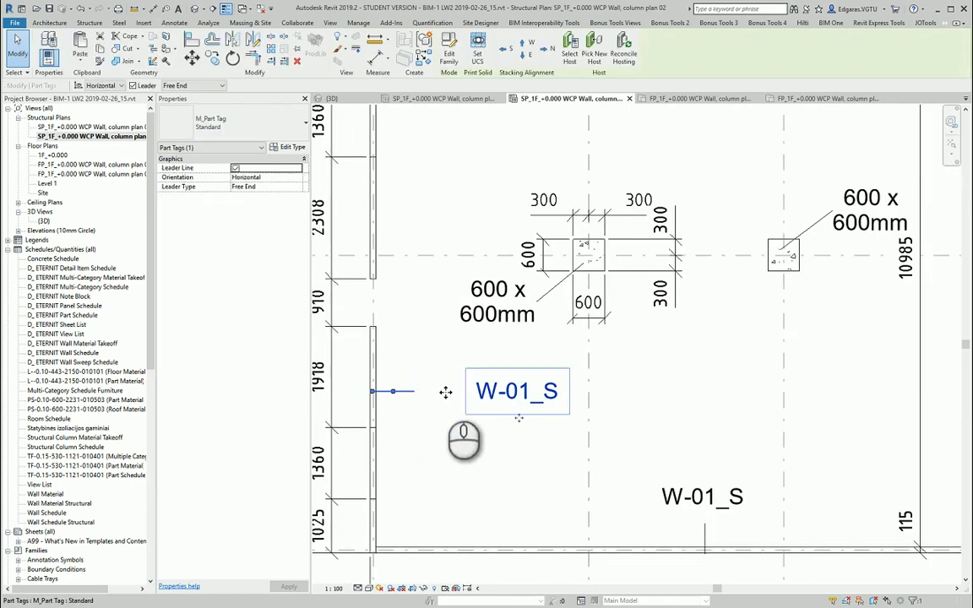
pyautogui.scroll(-1, 422, 393)
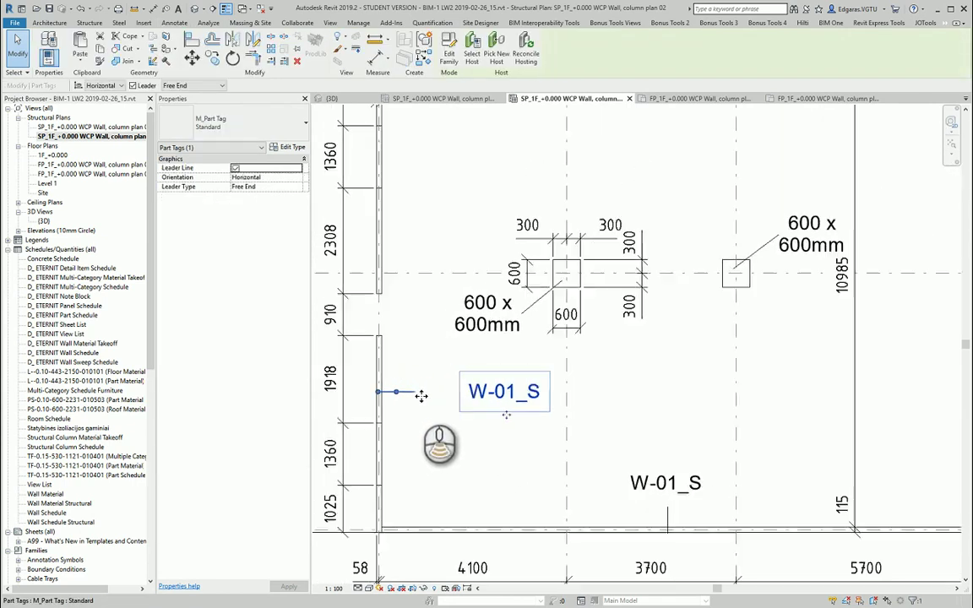
pyautogui.scroll(-2, 427, 405)
pyautogui.scroll(-1, 426, 439)
pyautogui.scroll(-1, 434, 448)
pyautogui.scroll(-1, 436, 449)
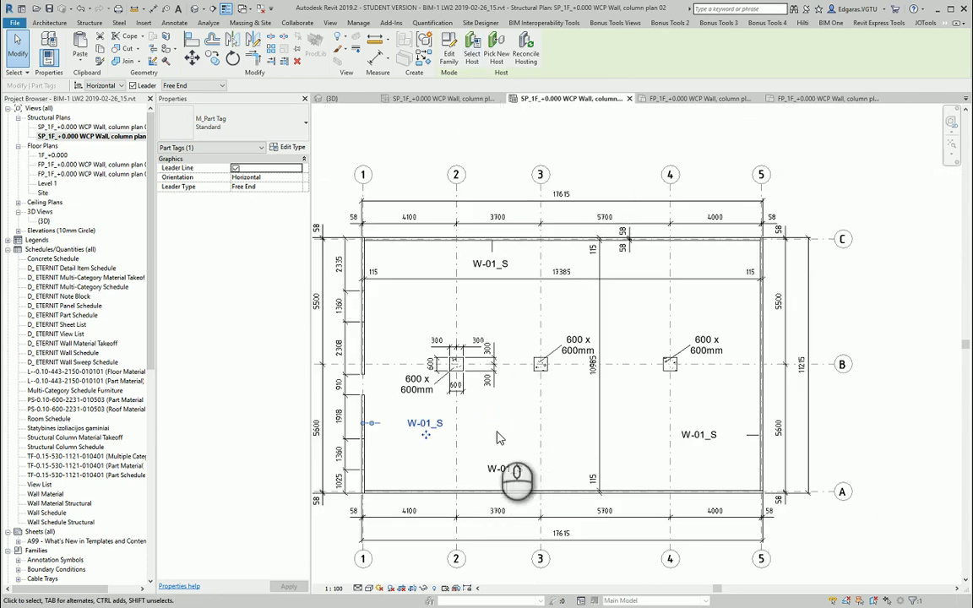
pyautogui.click(496, 435)
pyautogui.moveTo(499, 438); pyautogui.dragTo(565, 411, button='middle')
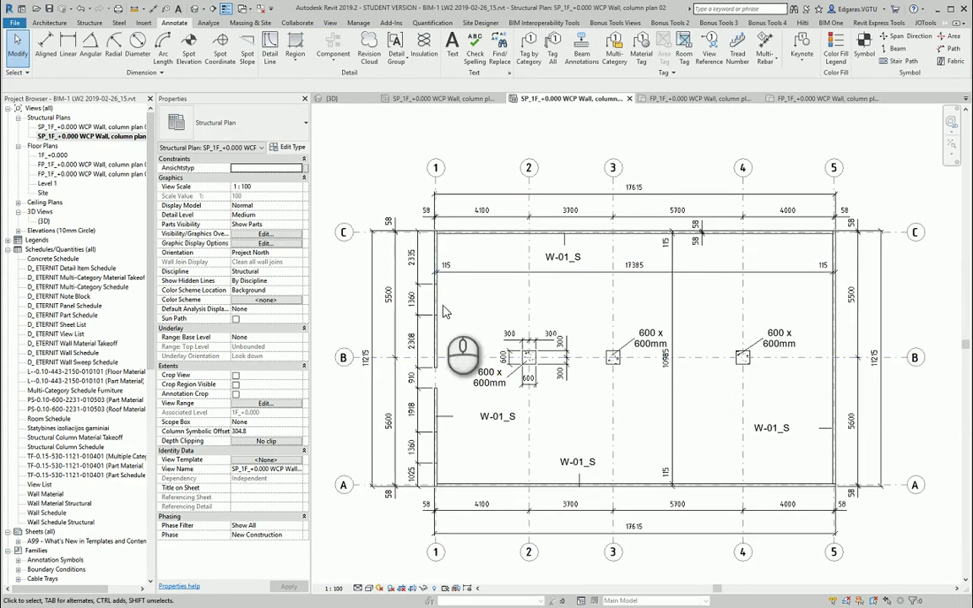
# Open SP_1F_+0.000 WCP Wall, column plan 01 and pan and zoom toward its left wall.
pyautogui.doubleClick(92, 127)
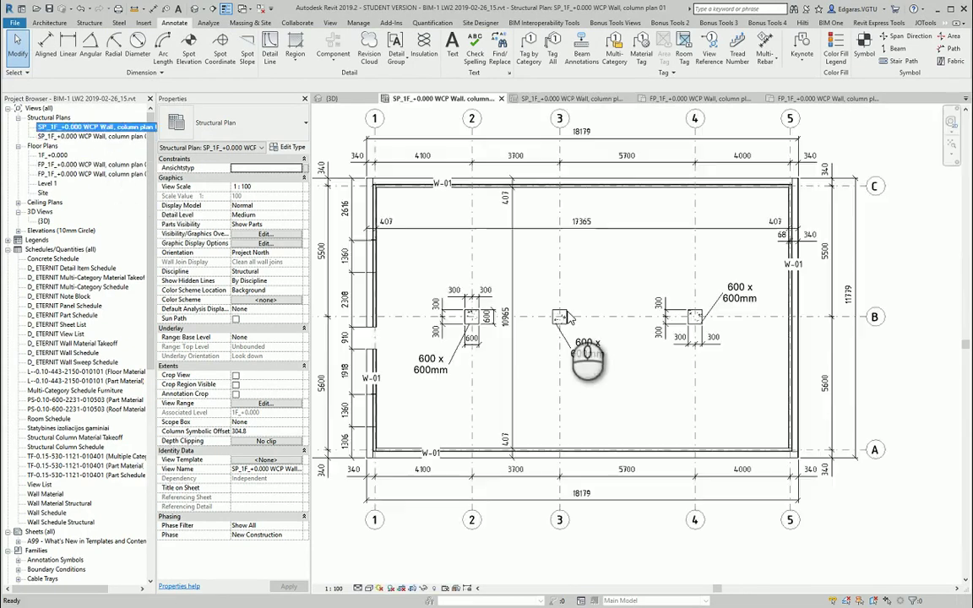
pyautogui.moveTo(372, 343); pyautogui.dragTo(391, 360, button='middle')
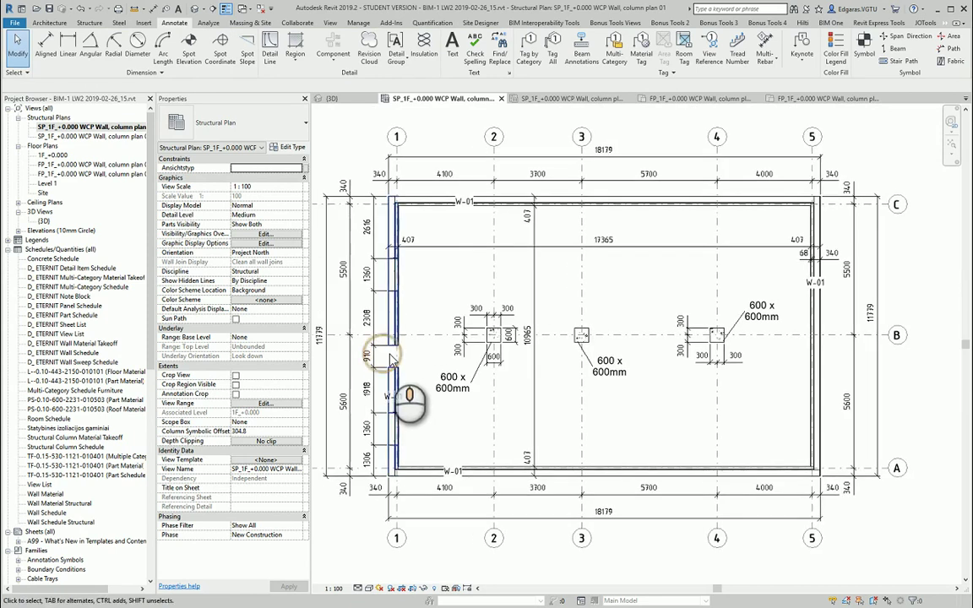
pyautogui.scroll(3, 391, 360)
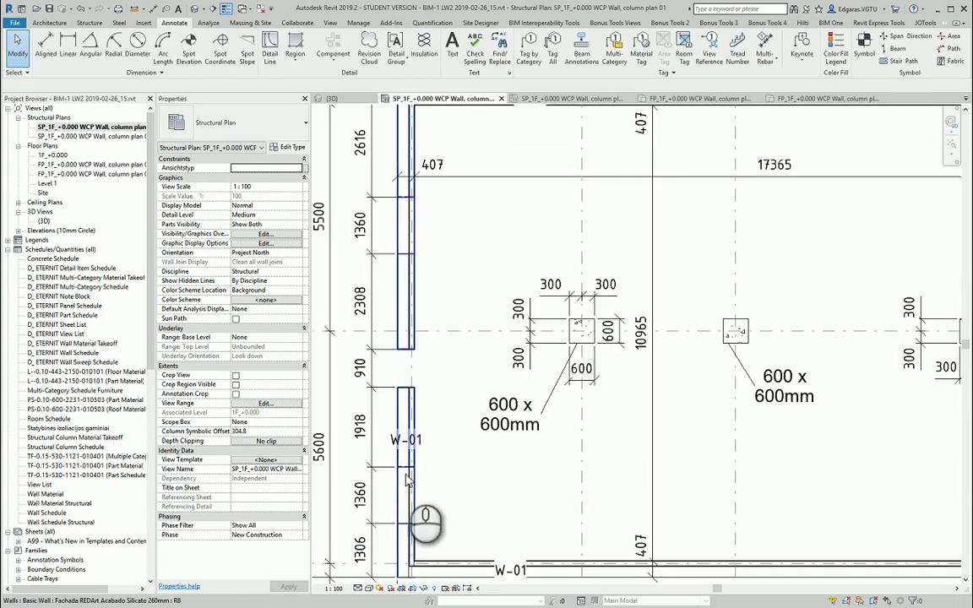
pyautogui.scroll(-1, 406, 480)
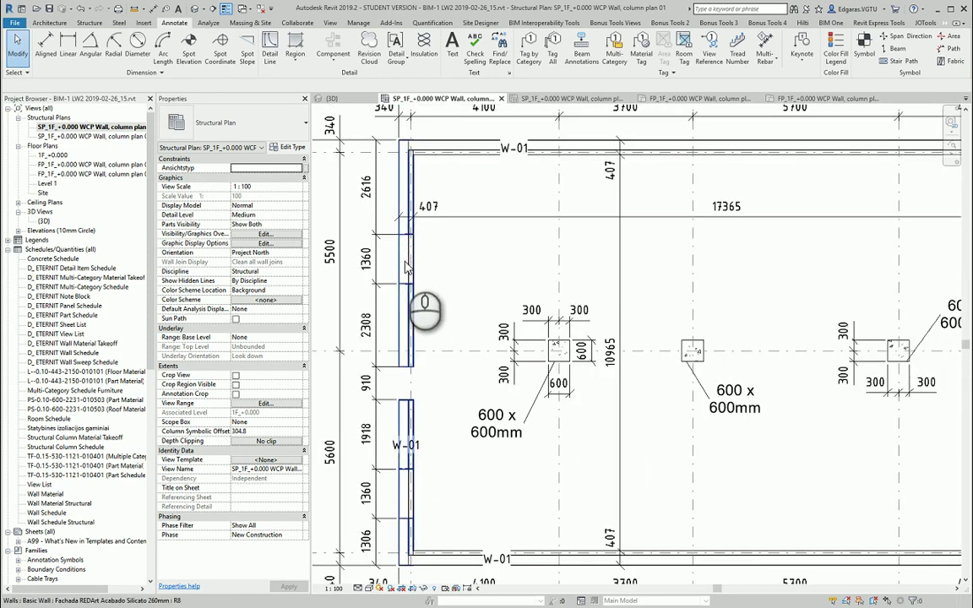
pyautogui.scroll(-2, 406, 267)
pyautogui.scroll(-1, 506, 281)
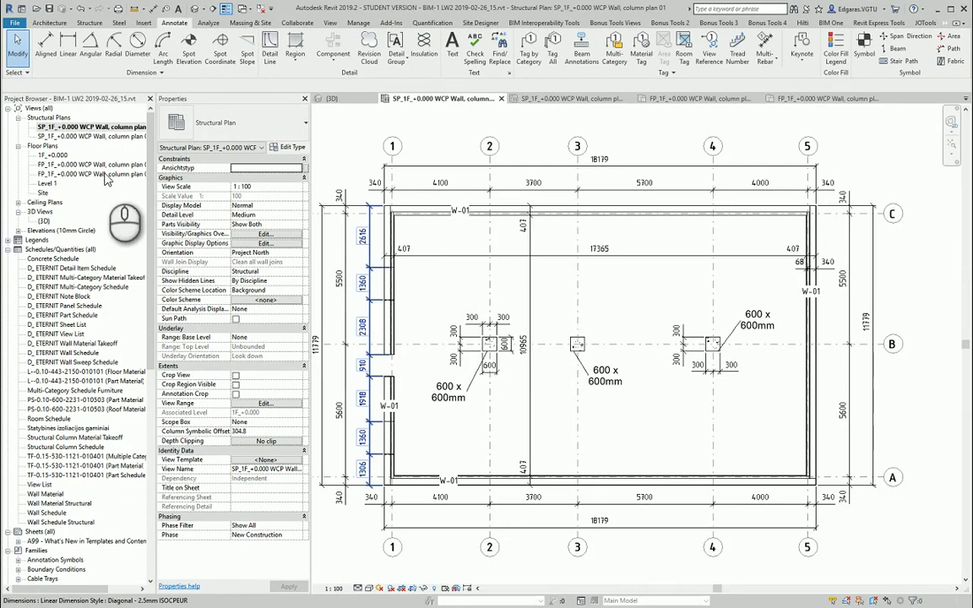